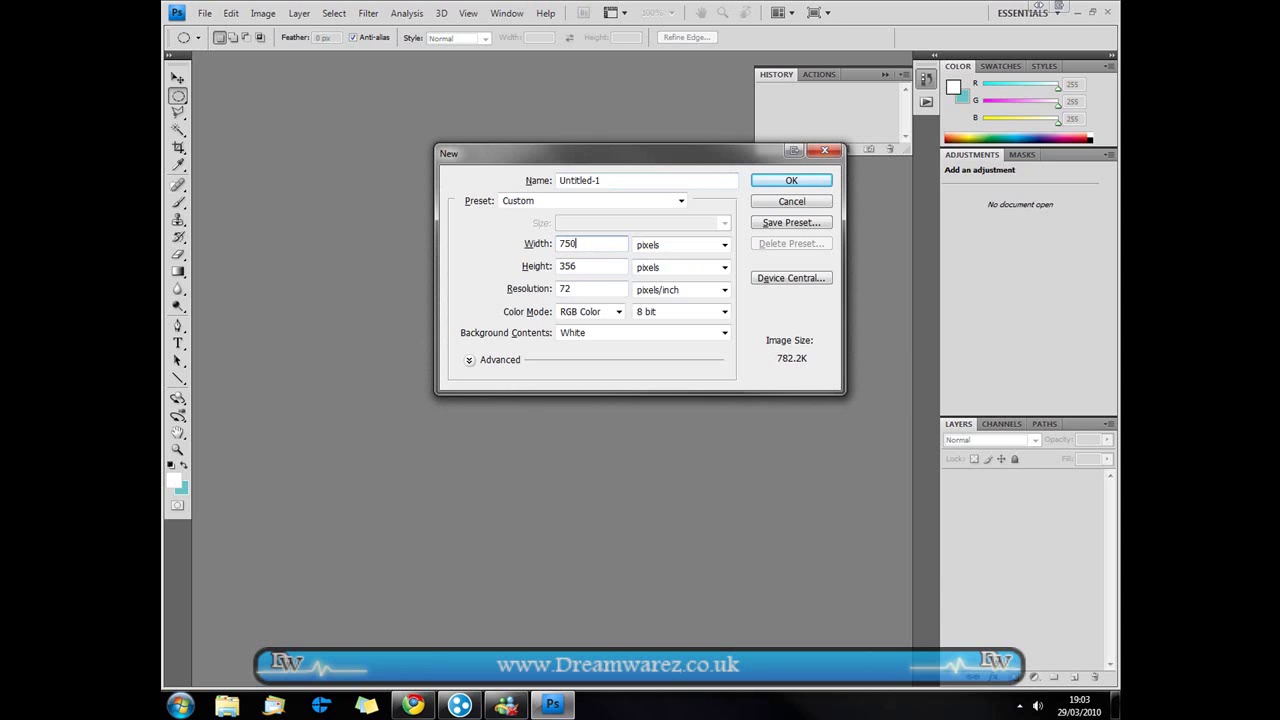
- Set the new document's height to 350 pixels, create it, and paste the copied iPod image into it
double_click(598, 268)
type("3")
type("50")
key("Return")
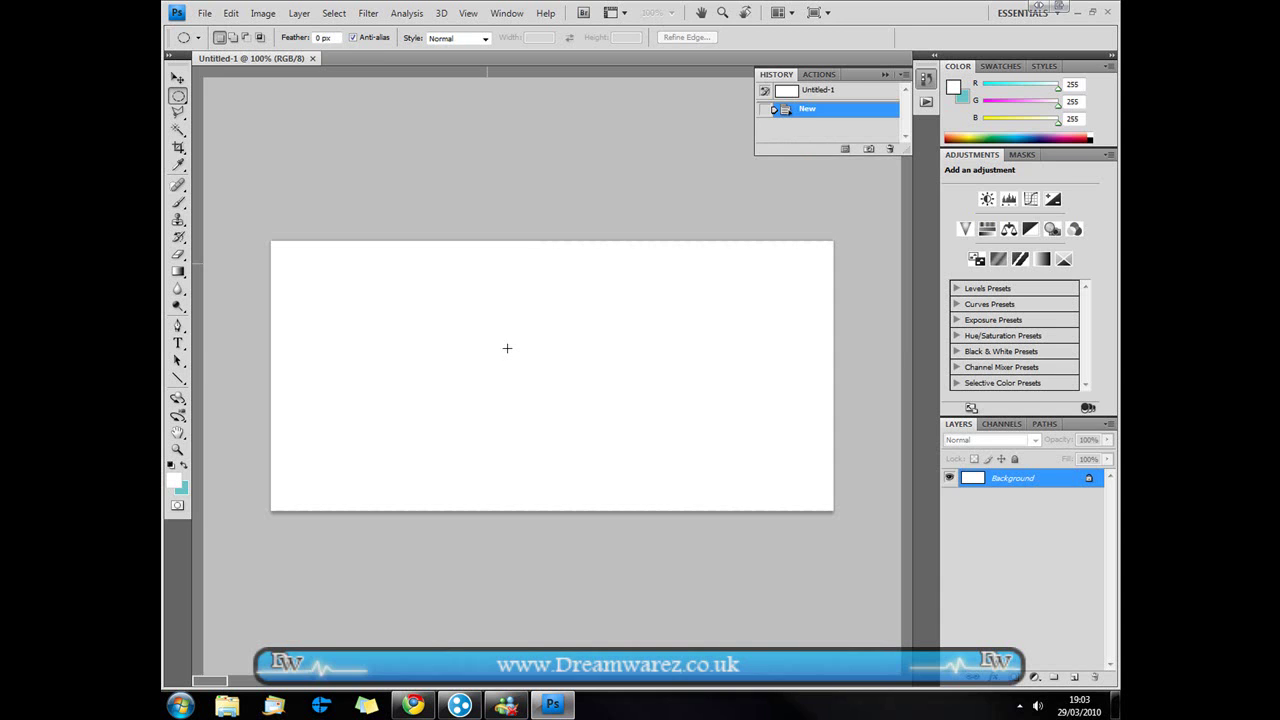
key("ctrl+v")
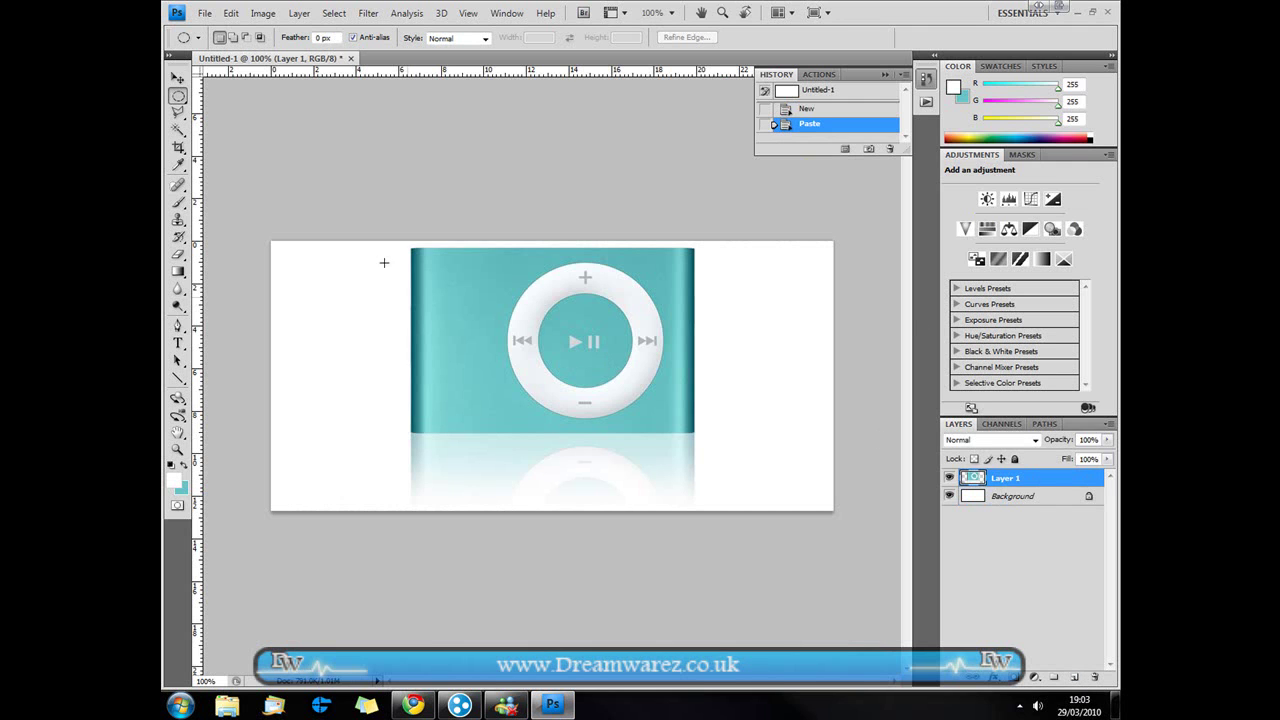
- Place six horizontal guides at the top and bottom edges of the iPod body, the white ring and its inner circle
left_click(178, 78)
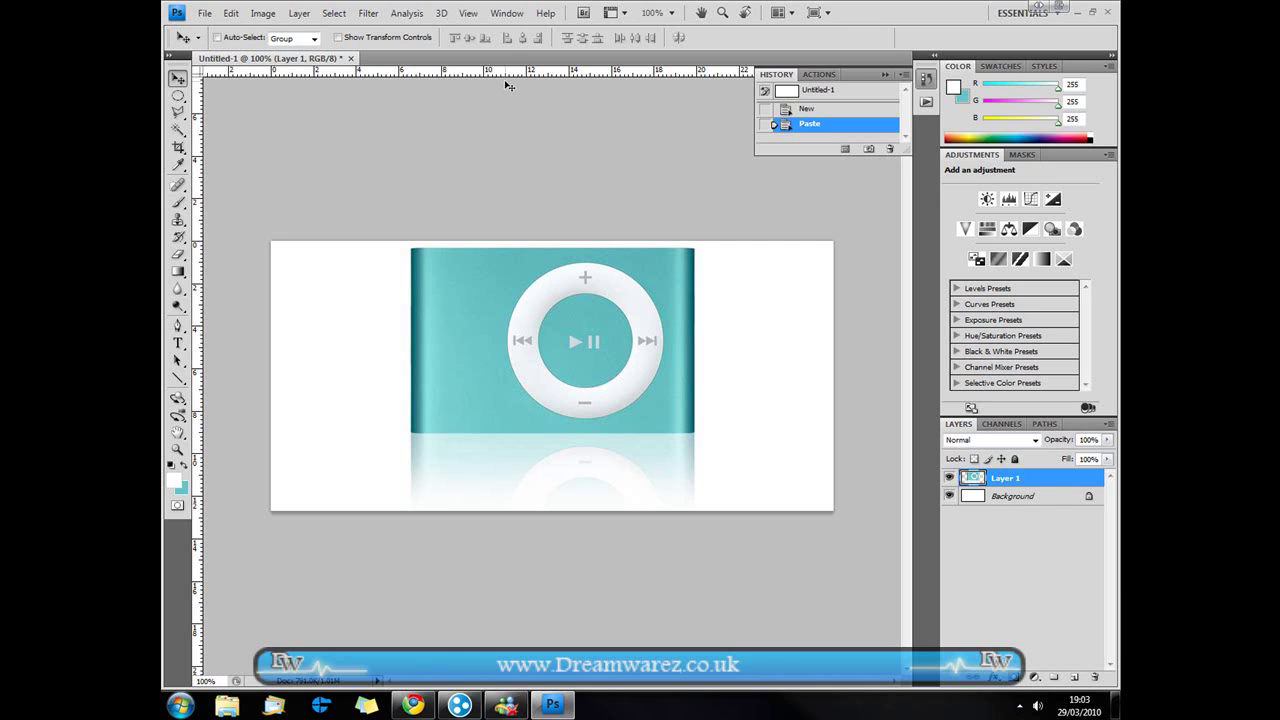
left_click_drag(506, 76, 612, 248)
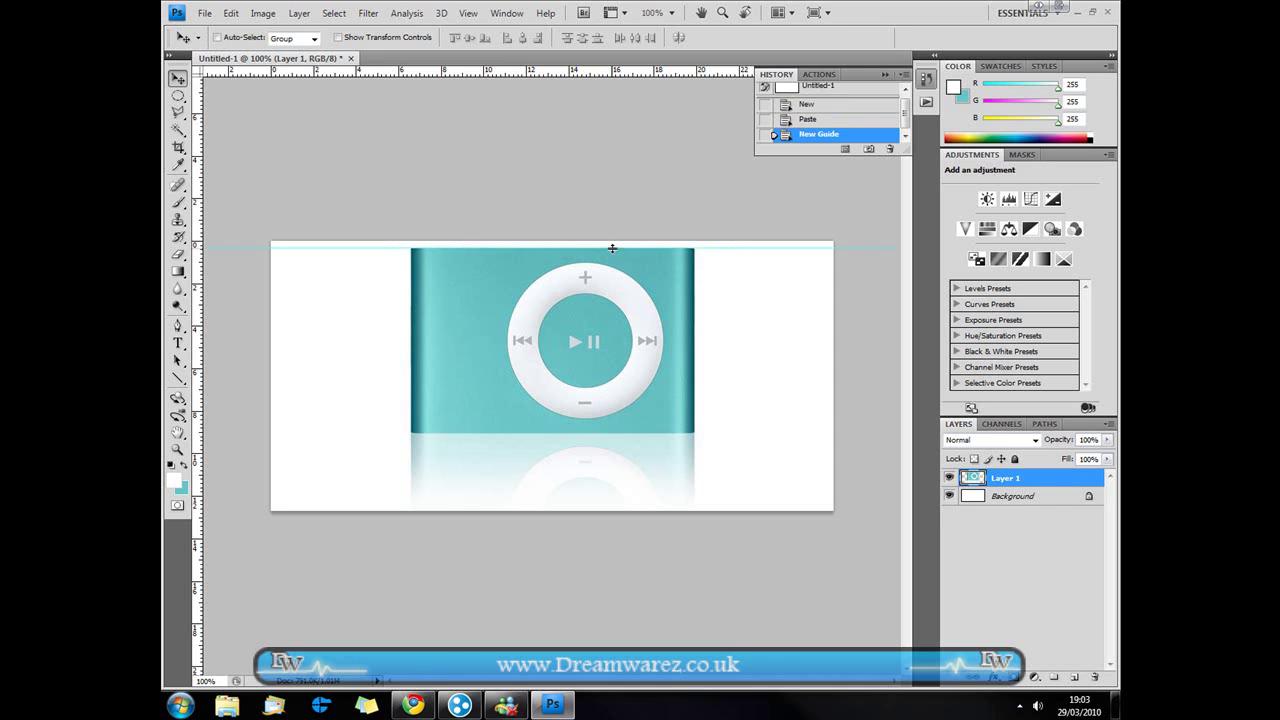
left_click_drag(538, 72, 626, 262)
left_click_drag(568, 72, 609, 295)
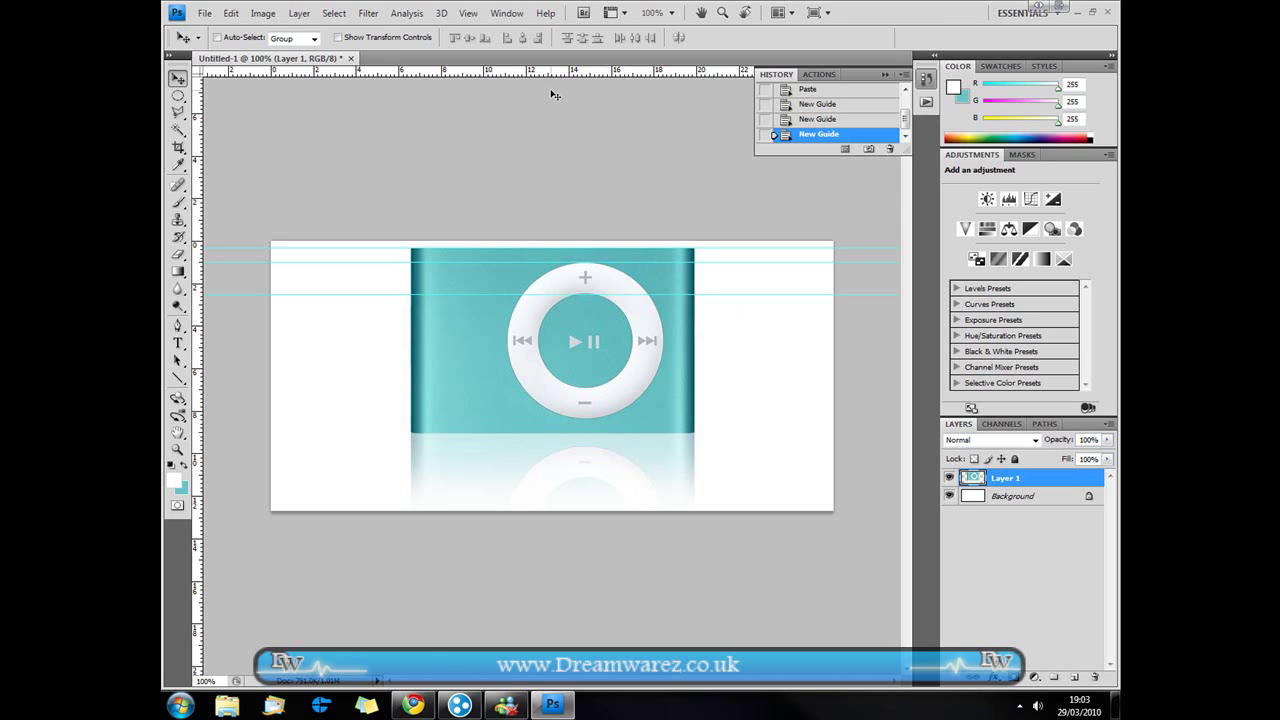
left_click_drag(549, 70, 655, 386)
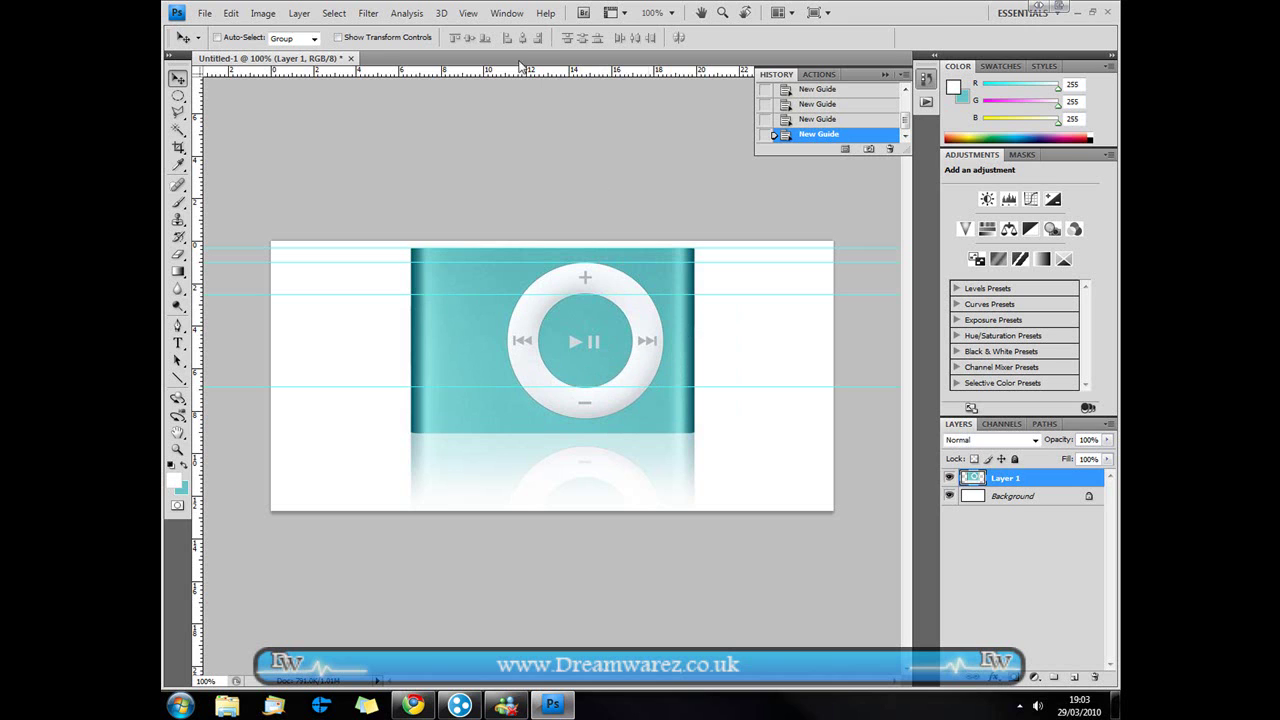
left_click_drag(530, 78, 612, 419)
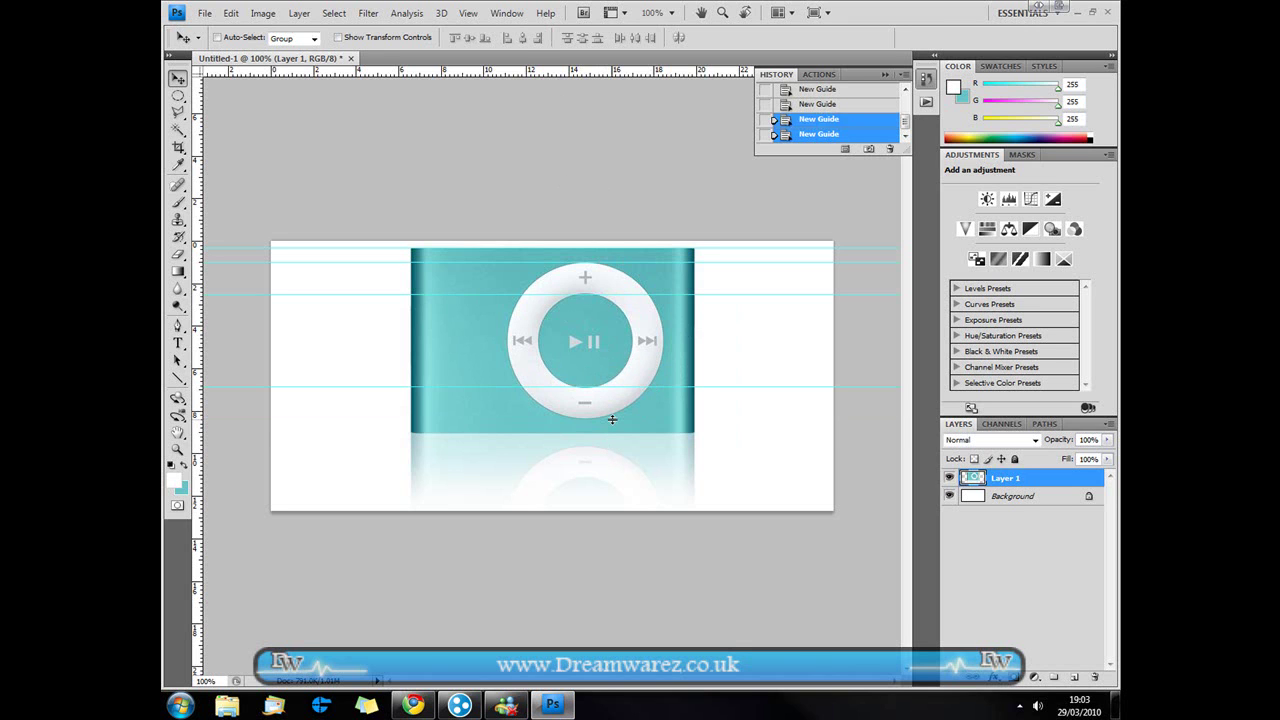
left_click_drag(546, 72, 684, 432)
- Place vertical guides at the iPod body's left edge and at both sides of the white ring's outer and inner edges
left_click_drag(199, 330, 411, 324)
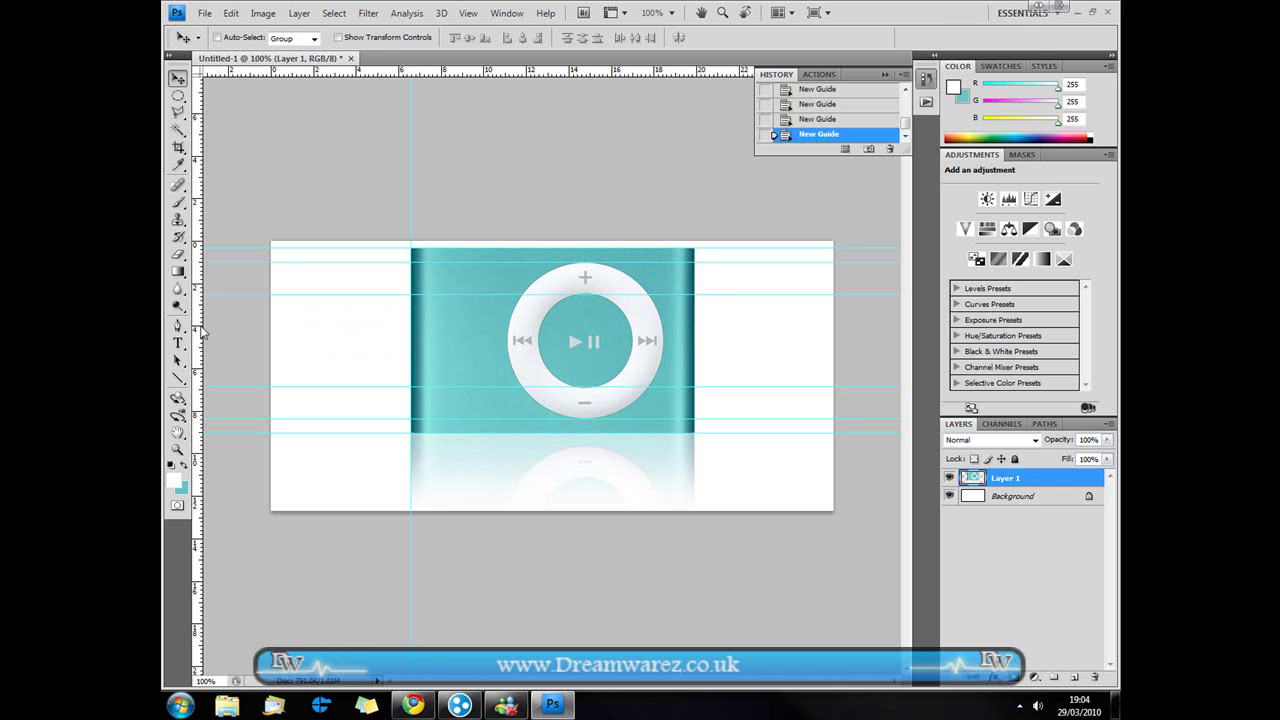
left_click_drag(288, 335, 507, 376)
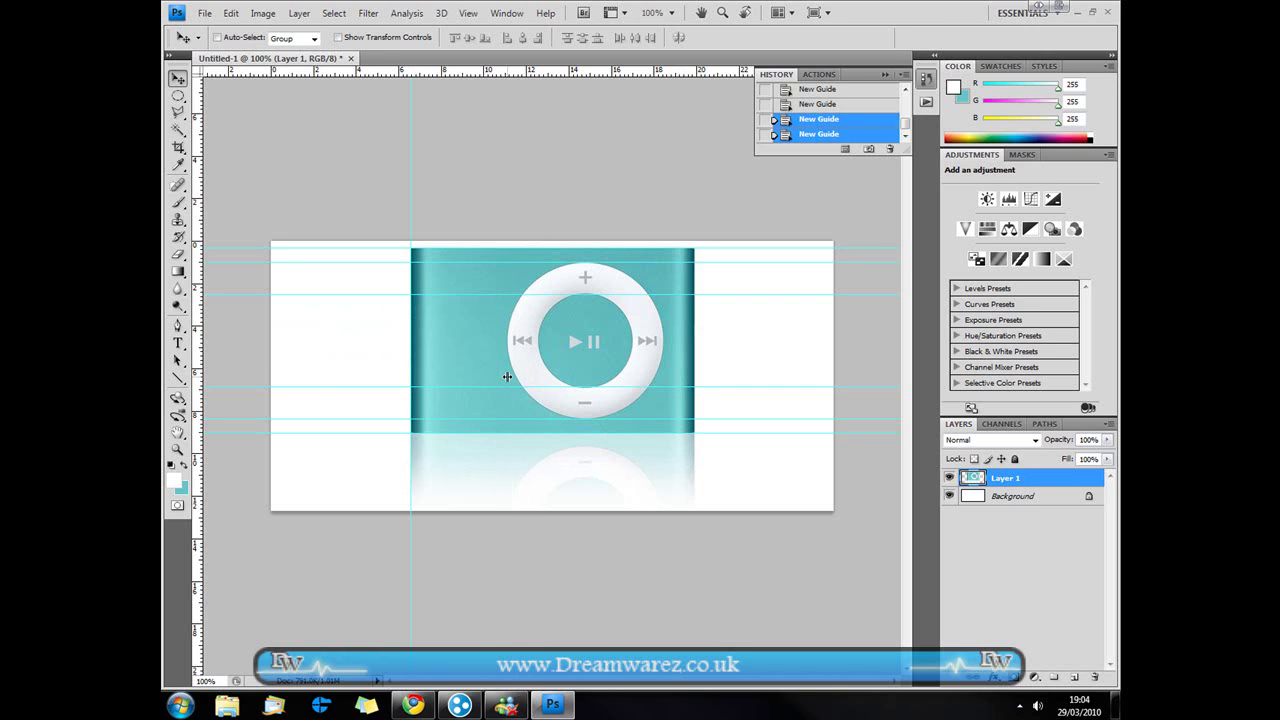
left_click_drag(199, 377, 540, 379)
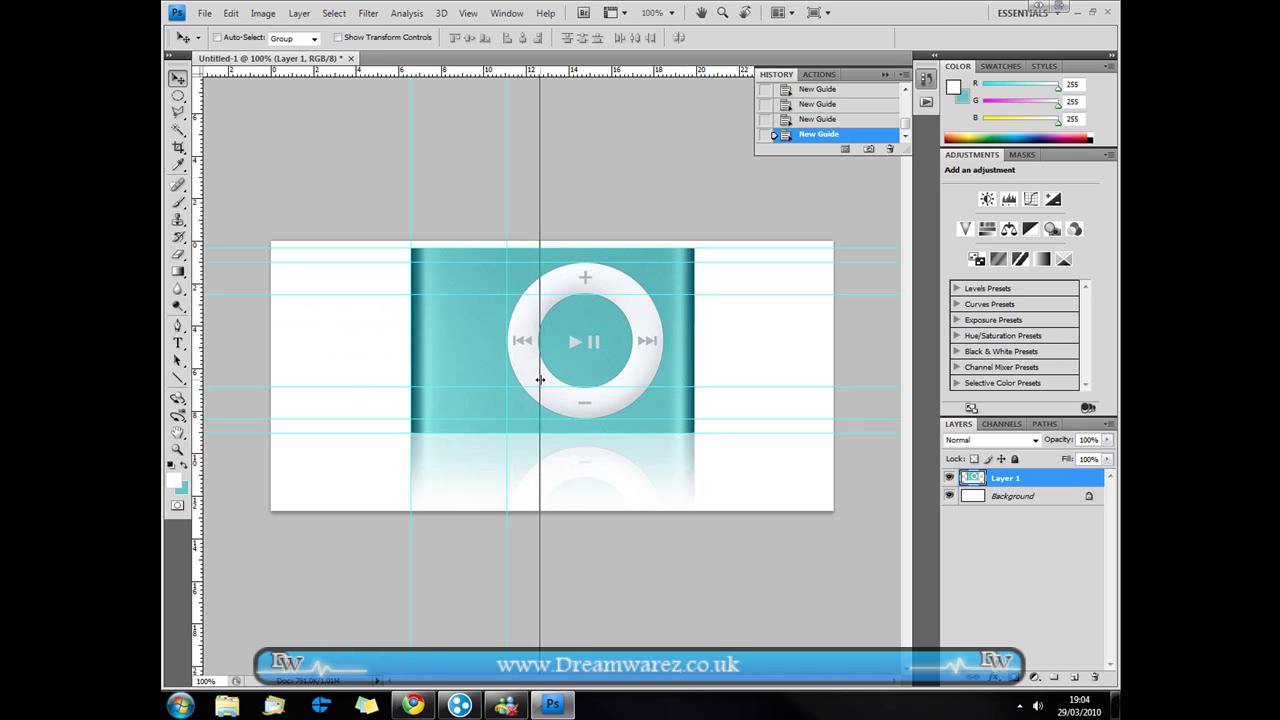
left_click_drag(540, 379, 540, 379)
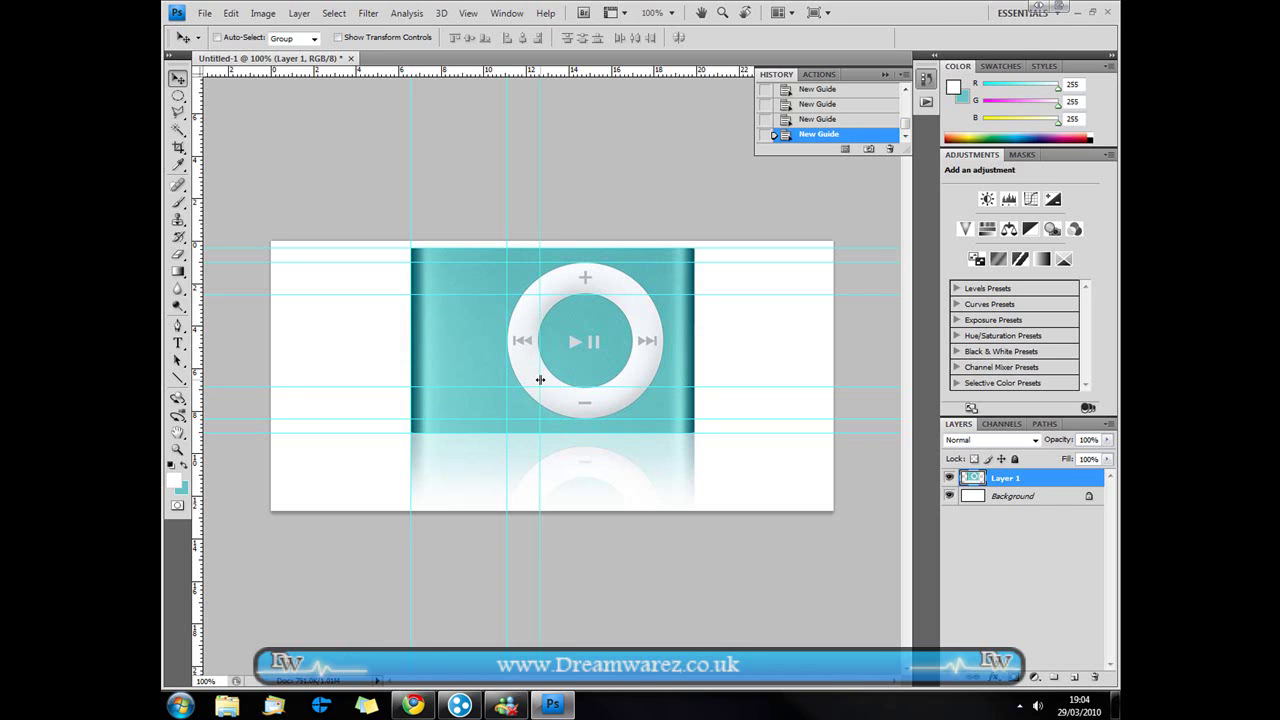
left_click_drag(200, 377, 631, 383)
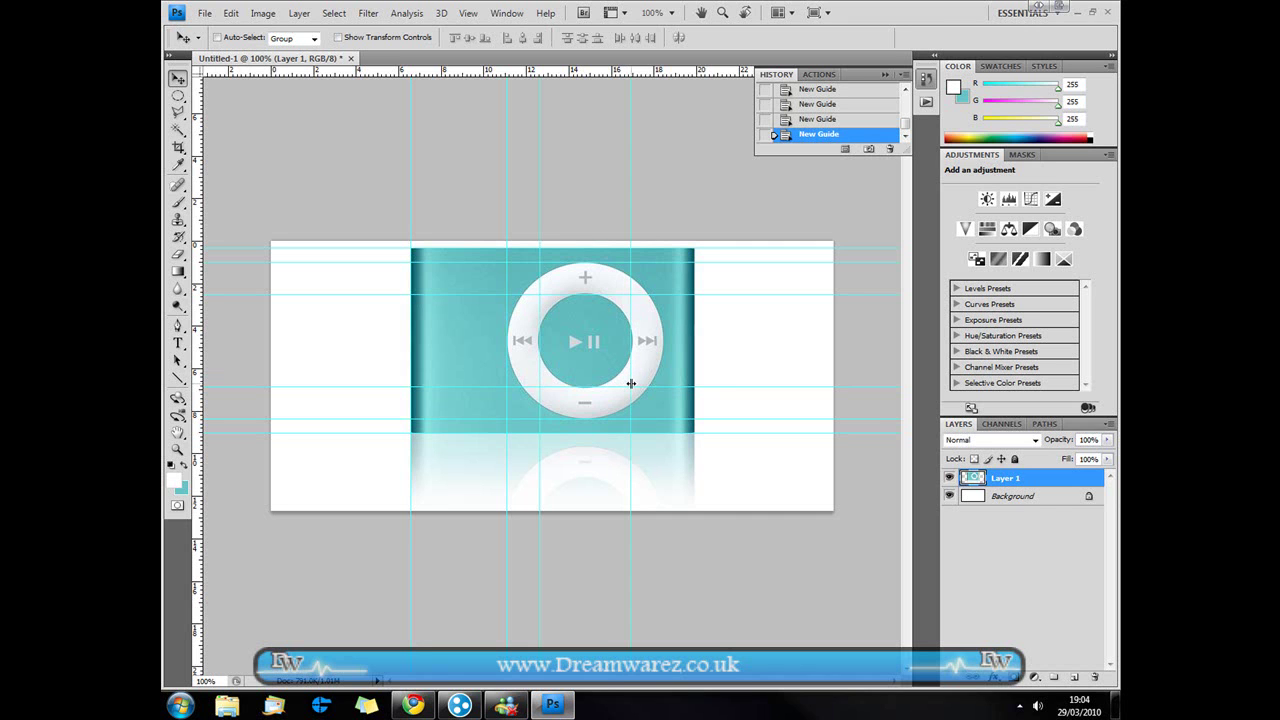
left_click_drag(196, 397, 664, 356)
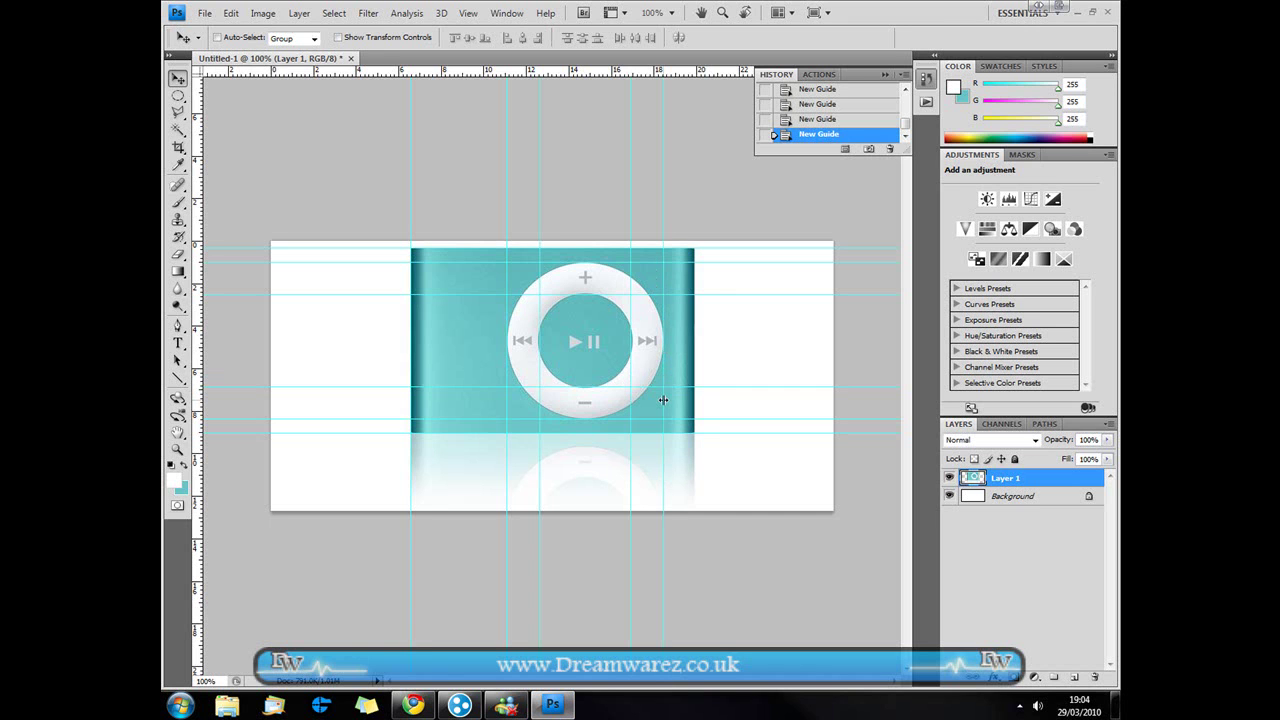
- Add a new layer above the iPod image and place a vertical guide at the iPod body's right edge
left_click(1076, 678)
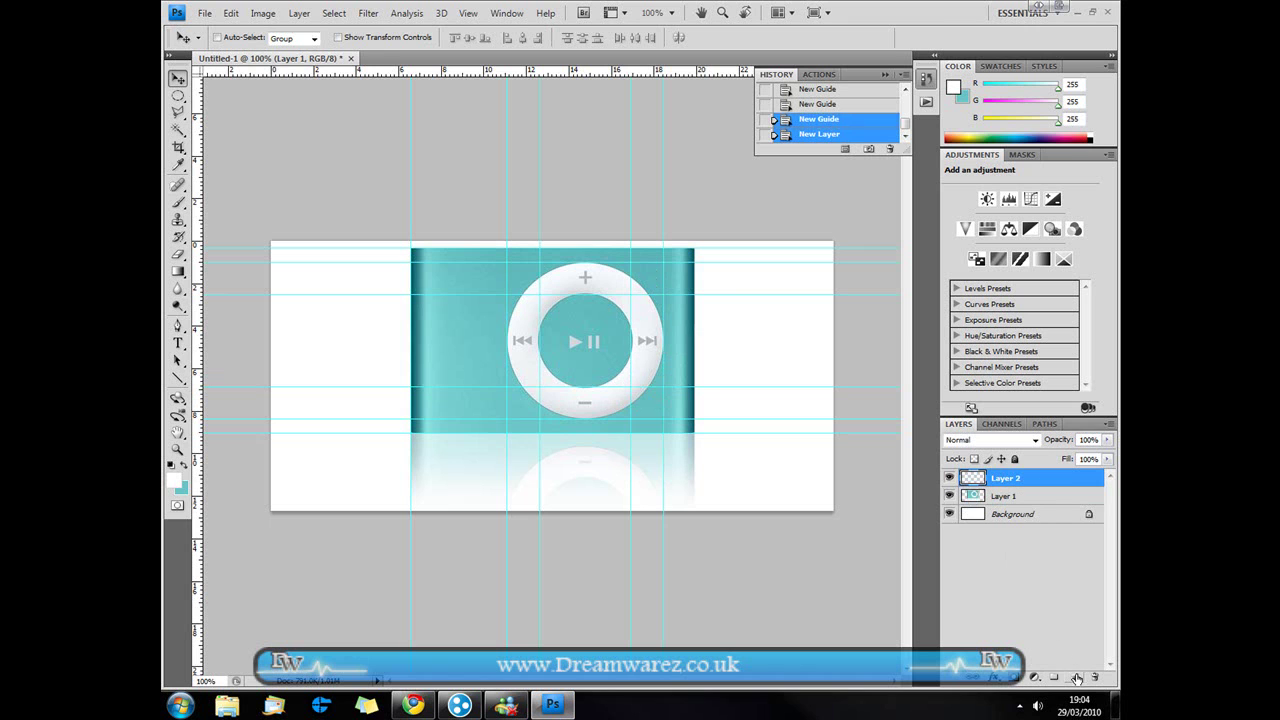
left_click(178, 98)
left_click(213, 95)
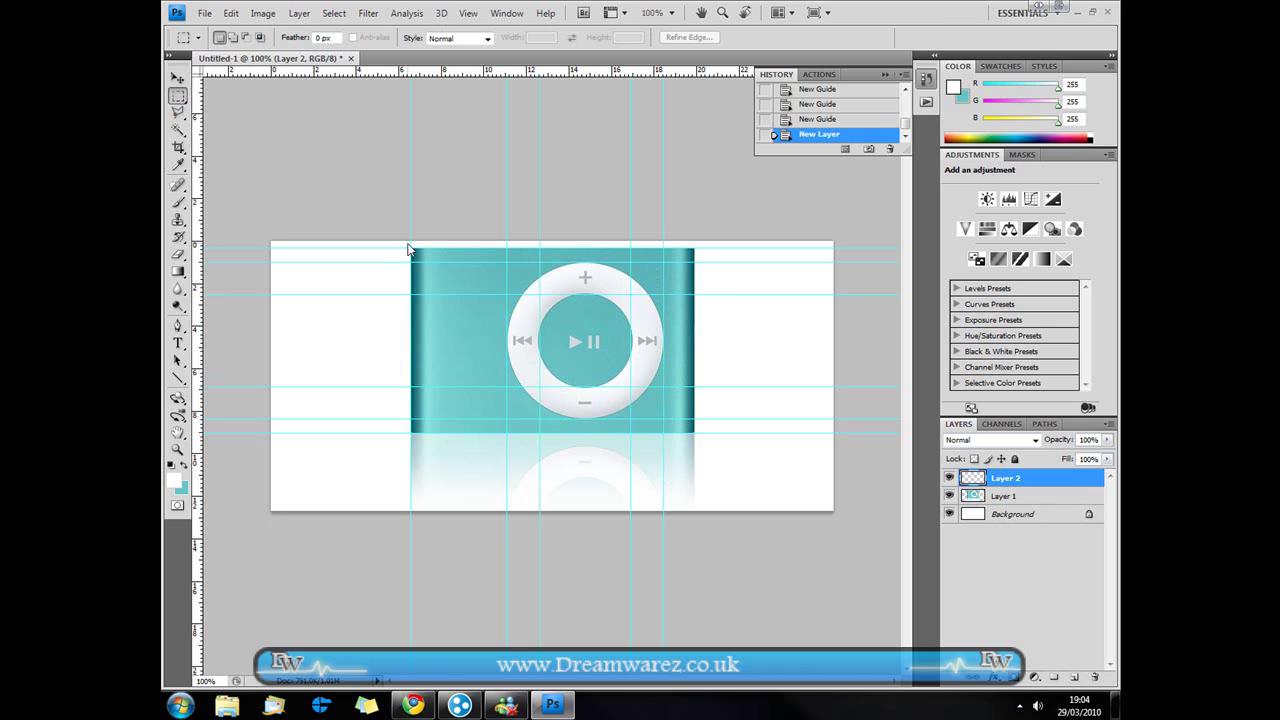
left_click_drag(666, 452, 693, 434)
left_click(571, 391)
left_click_drag(200, 340, 694, 392)
- Select the iPod body's rectangle along the outermost guides with the Rectangular Marquee tool
left_click_drag(177, 95, 207, 106)
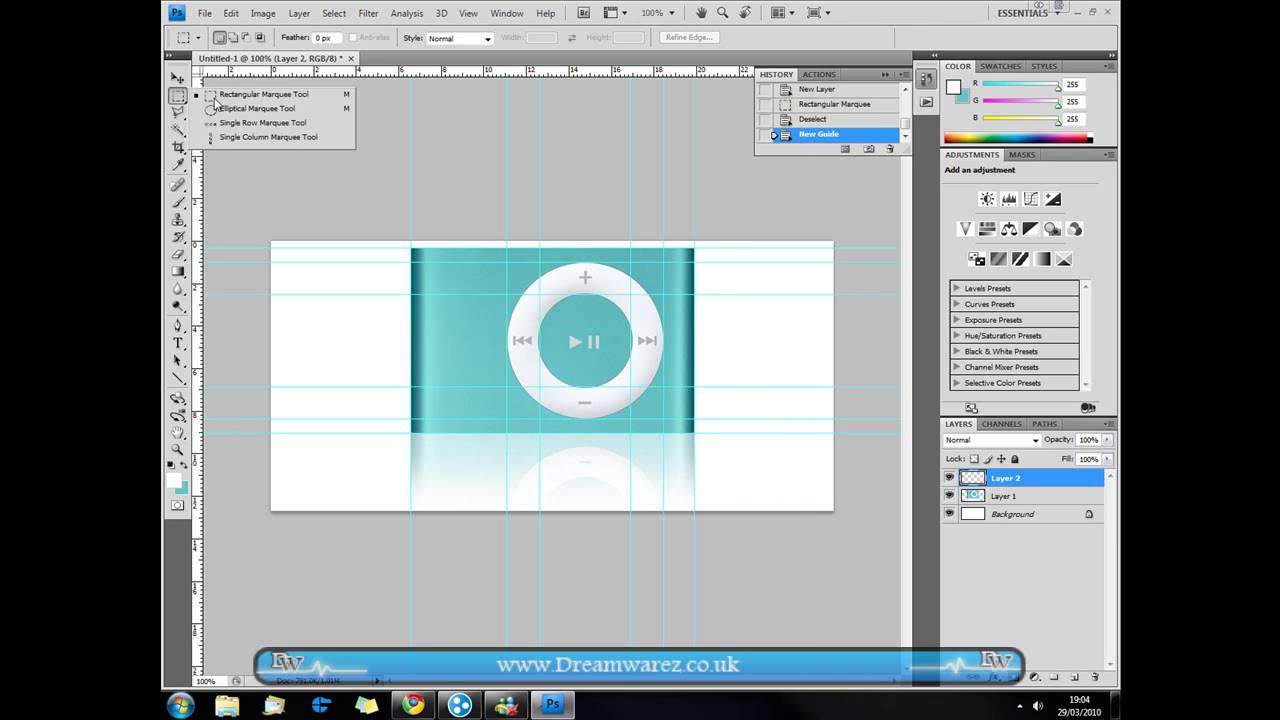
left_click(225, 94)
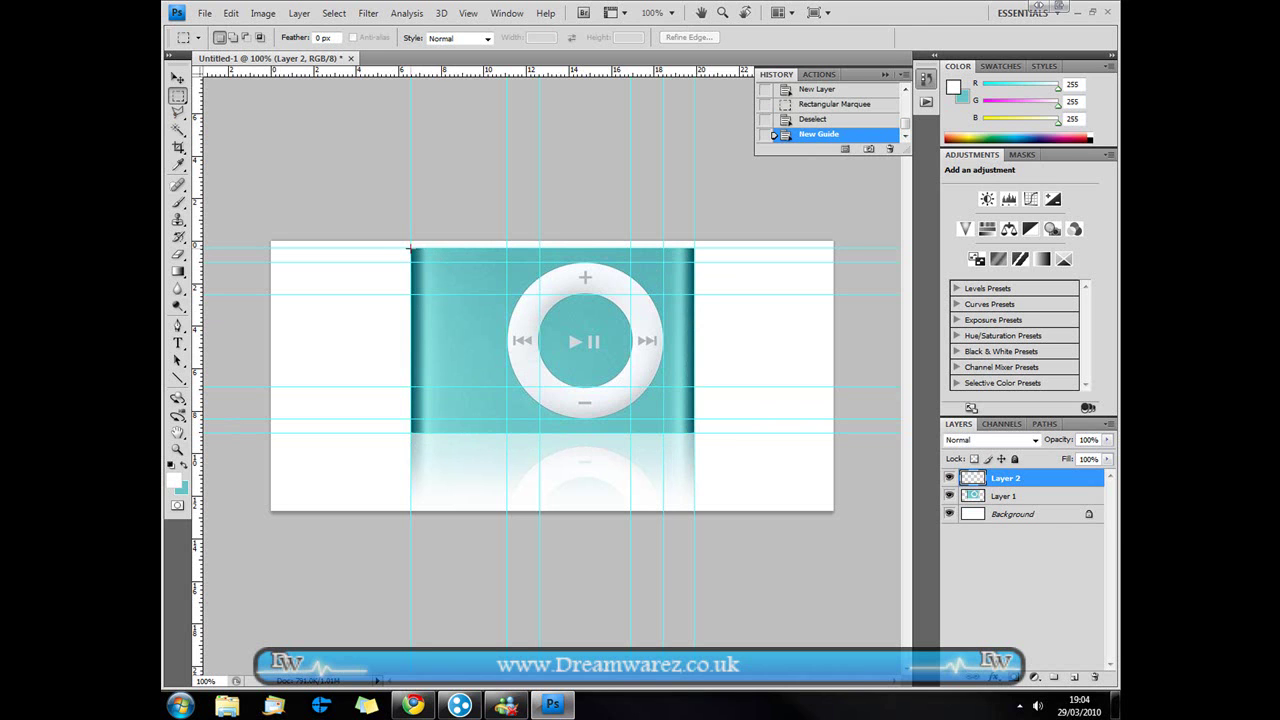
left_click_drag(643, 425, 694, 433)
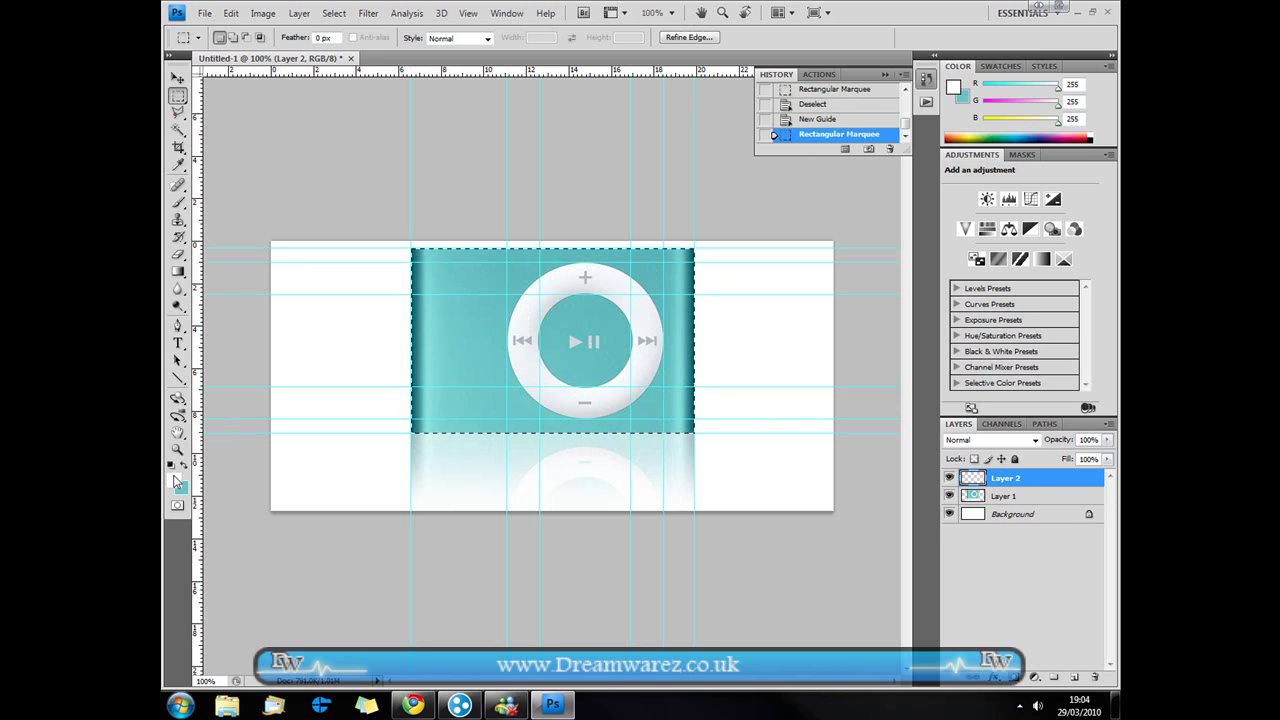
- Sample the body's teal (6bc6c7) as the foreground colour and fill the rectangular selection with it on the new layer
left_click(173, 483)
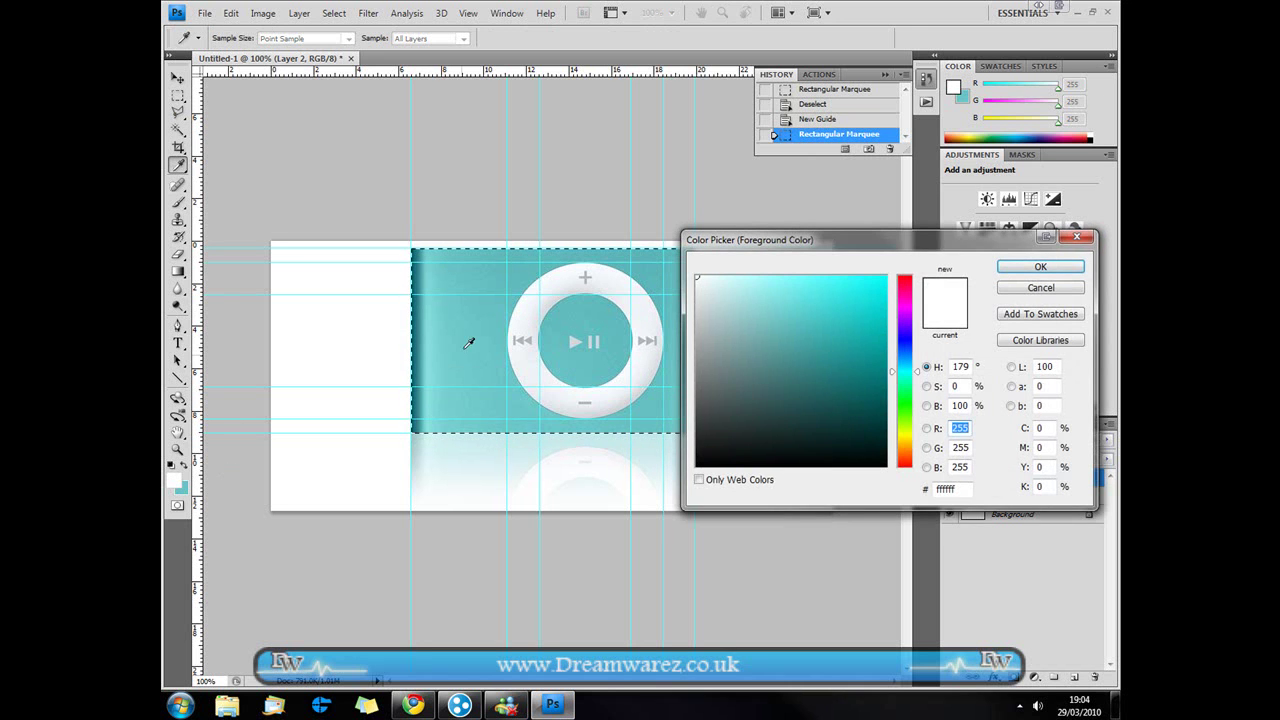
mouse_move(467, 332)
left_mouse_down()
mouse_move(483, 350)
mouse_move(477, 332)
left_mouse_up()
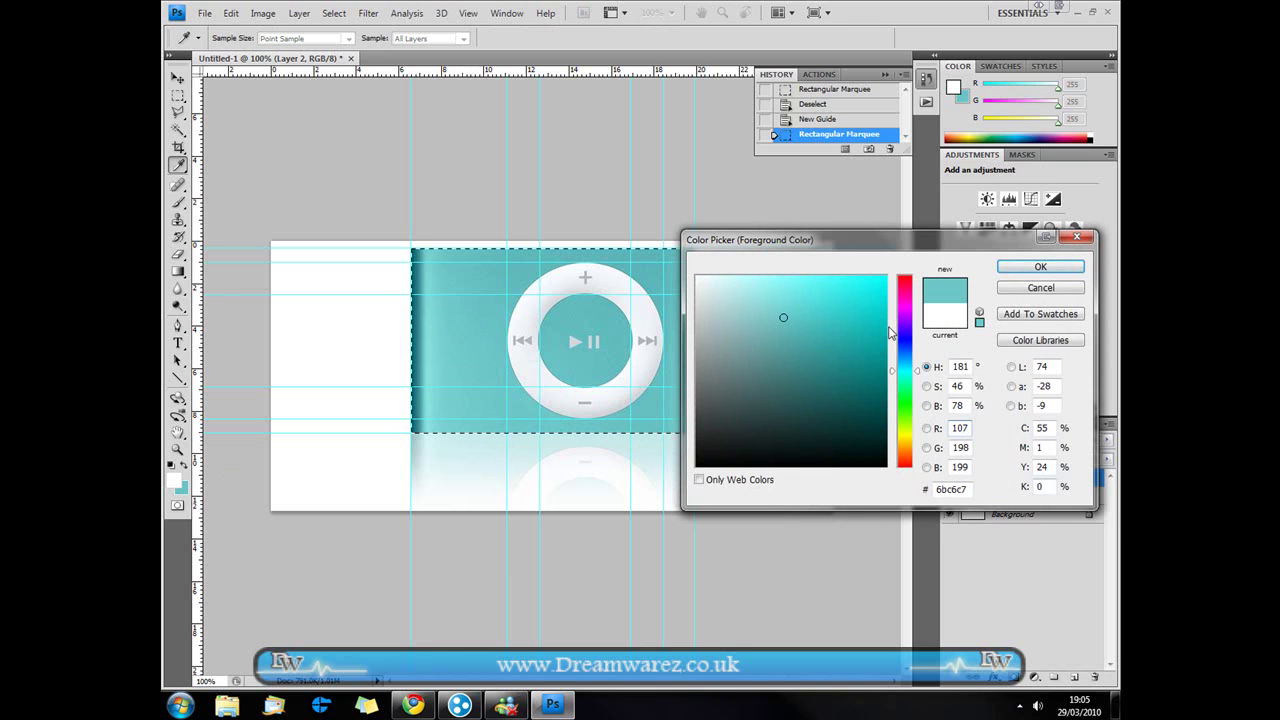
left_click(1041, 267)
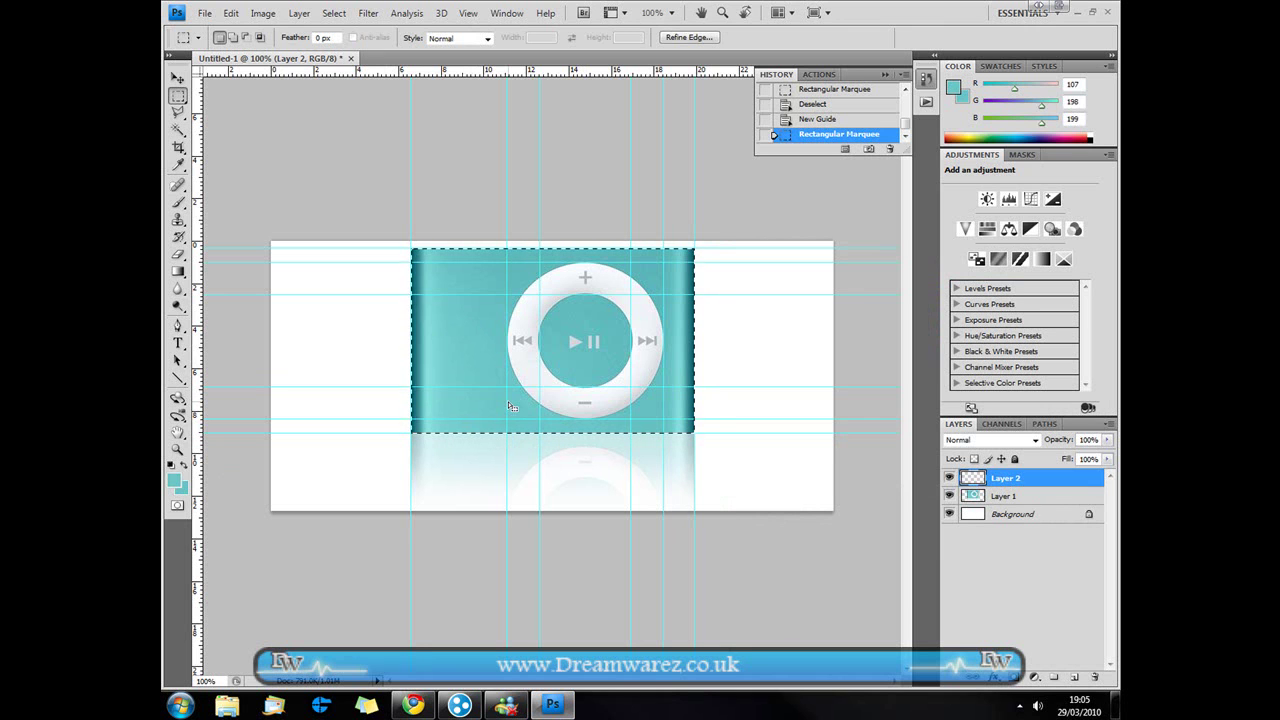
key("alt")
key("alt+BackSpace")
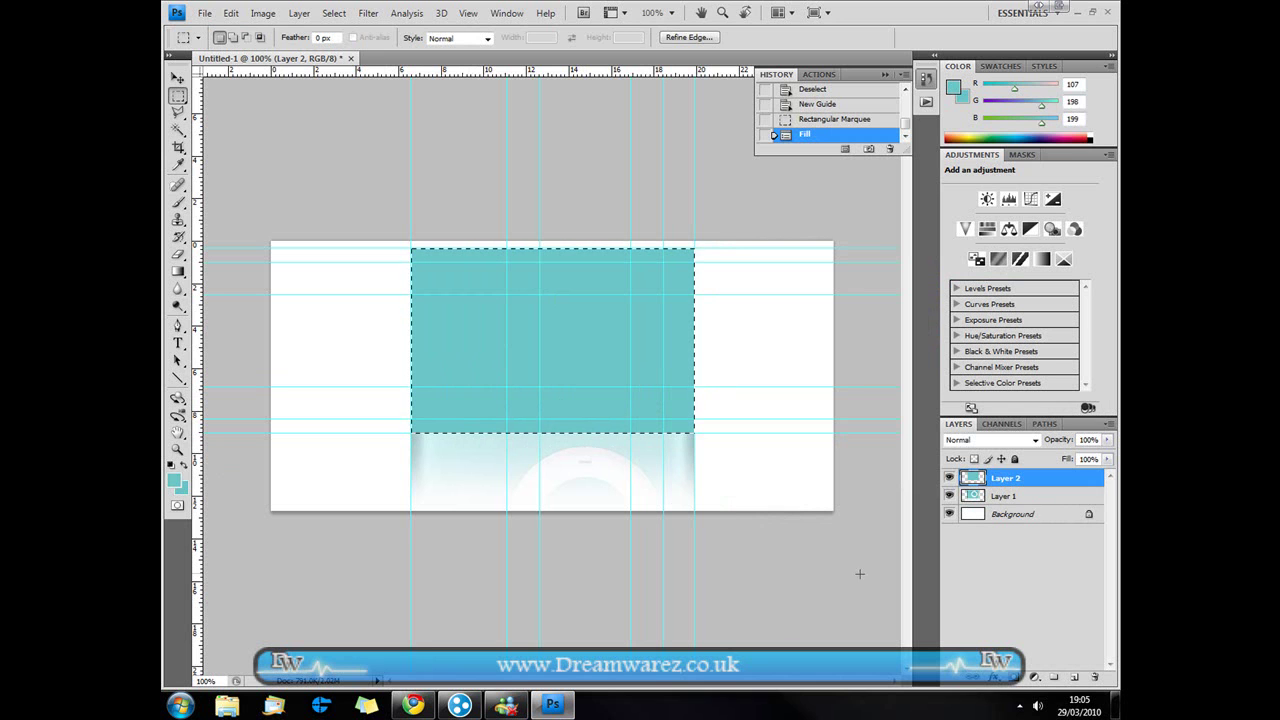
- Add another layer above the teal rectangle and set the foreground colour to black (000000)
left_click(1074, 677)
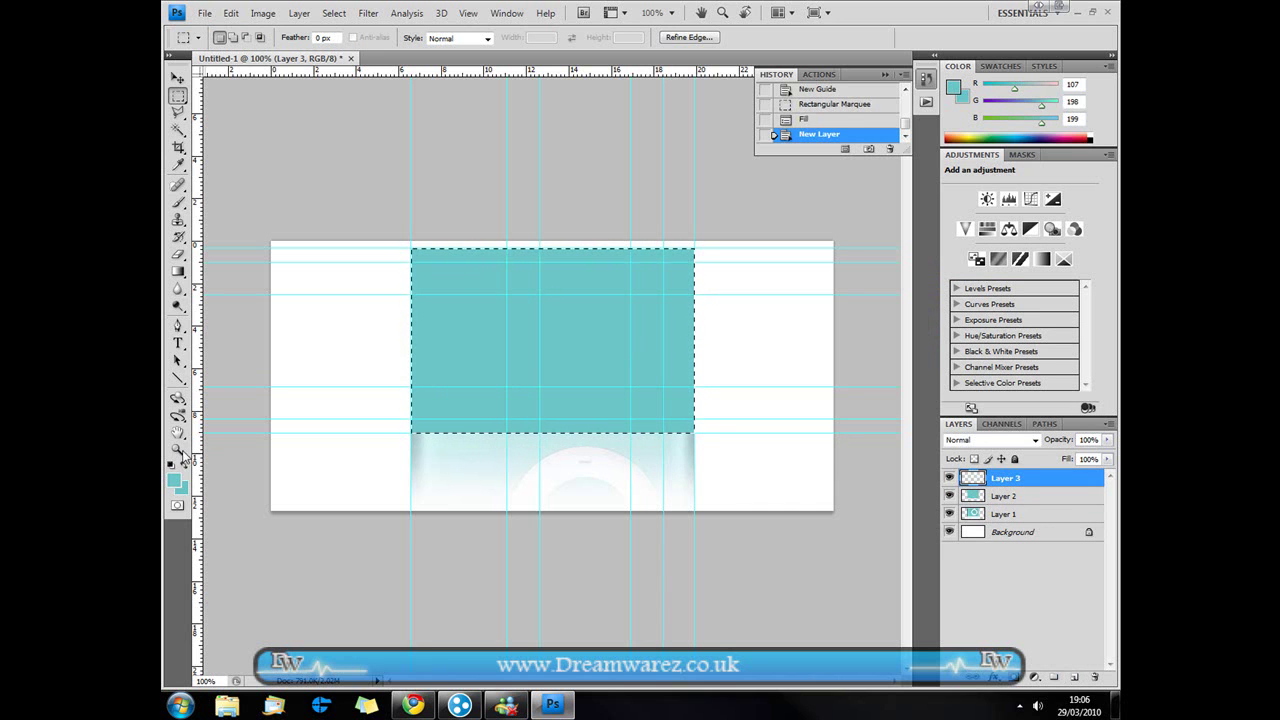
left_click(174, 482)
left_click_drag(791, 320, 785, 470)
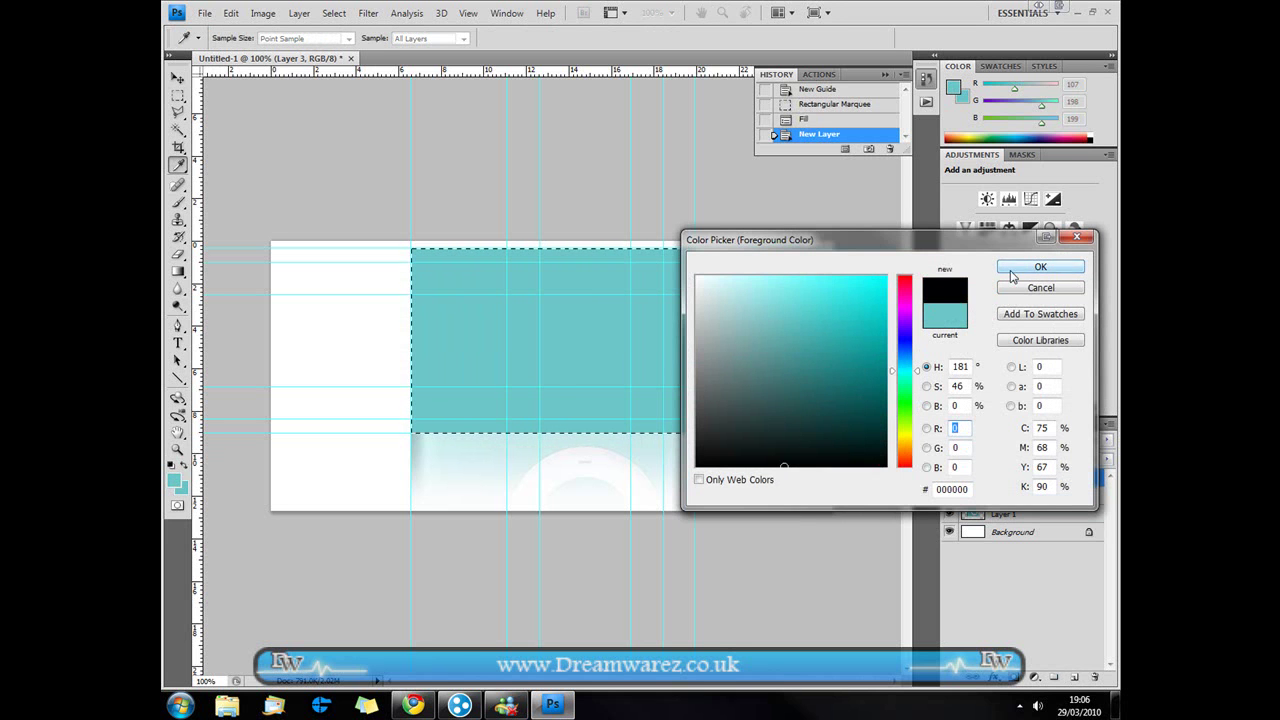
left_click(1012, 276)
- Draw a narrow linear Foreground to Transparent gradient inward from the rectangle's left edge, redoing the first attempt slightly wider, and deselect
left_click(178, 272)
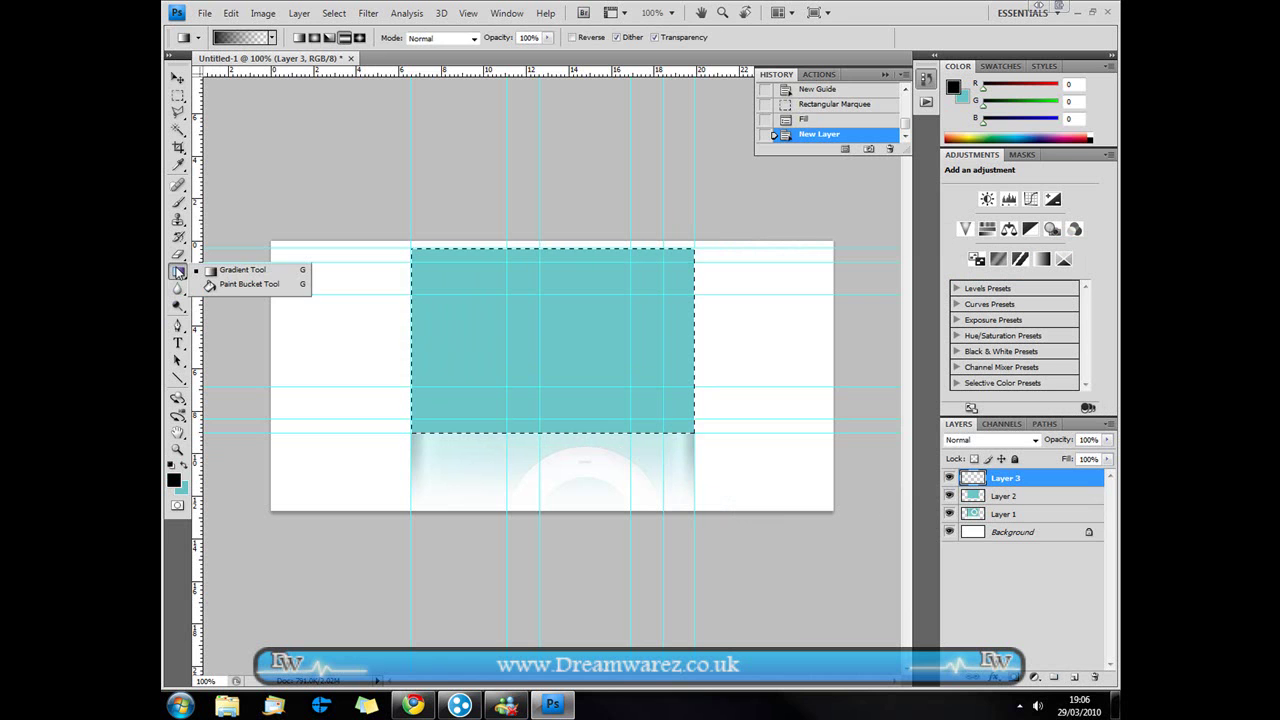
left_click(228, 38)
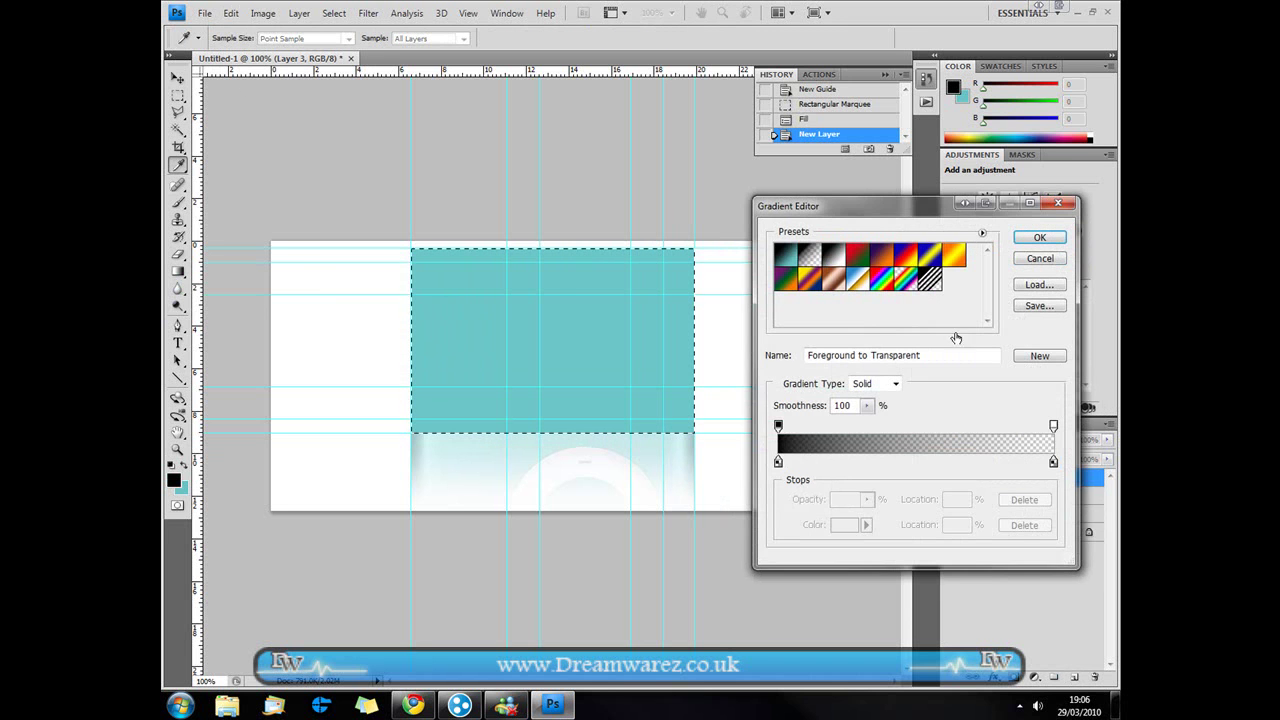
left_click(1042, 262)
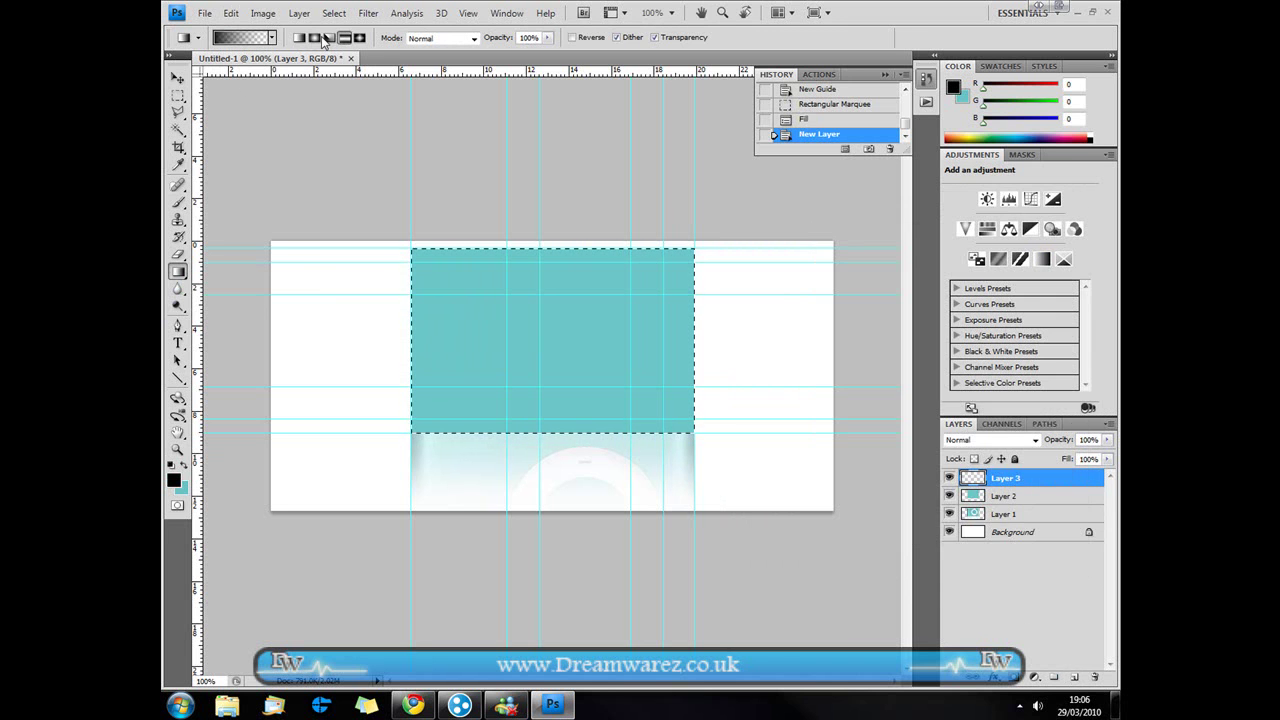
left_click(300, 38)
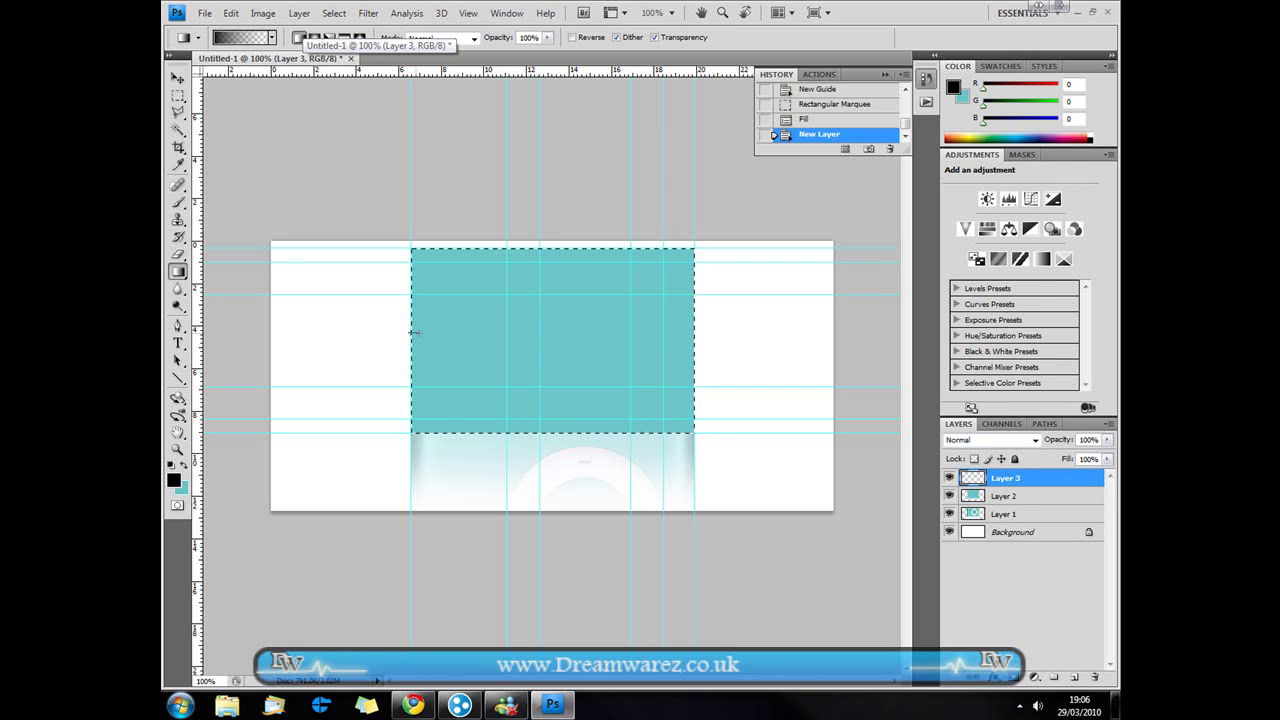
left_click_drag(417, 332, 422, 332)
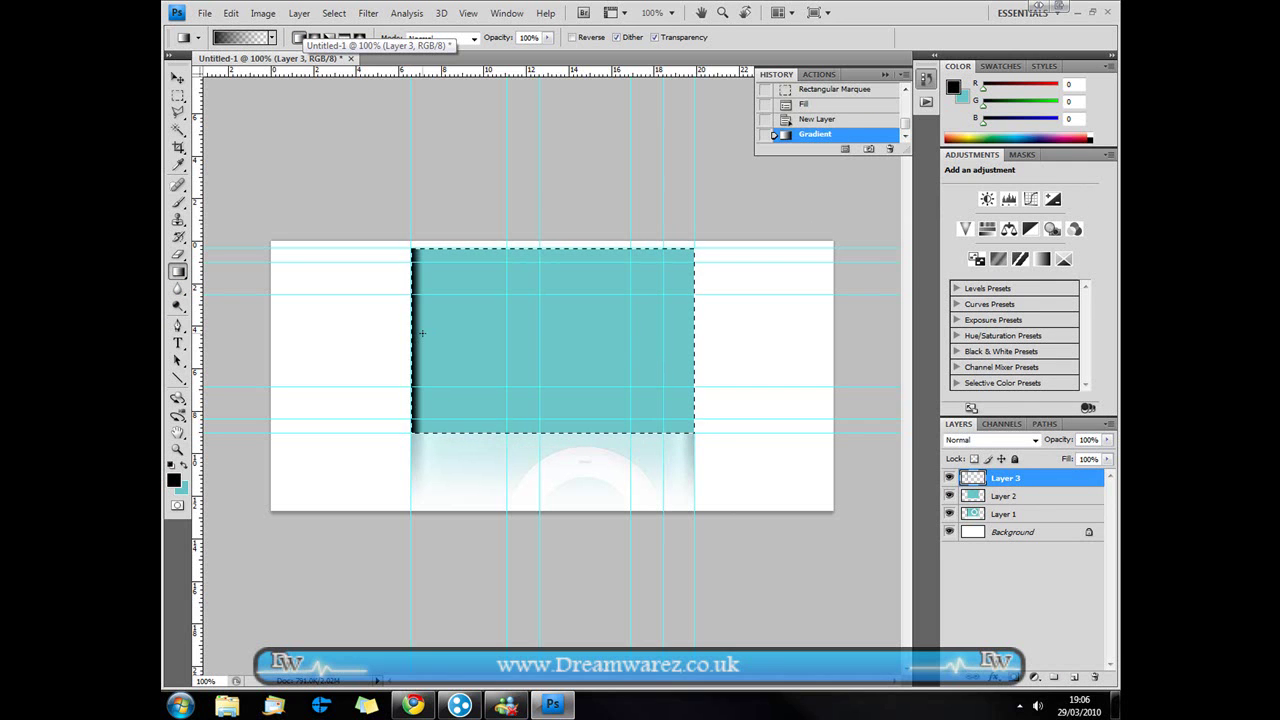
key("ctrl+z")
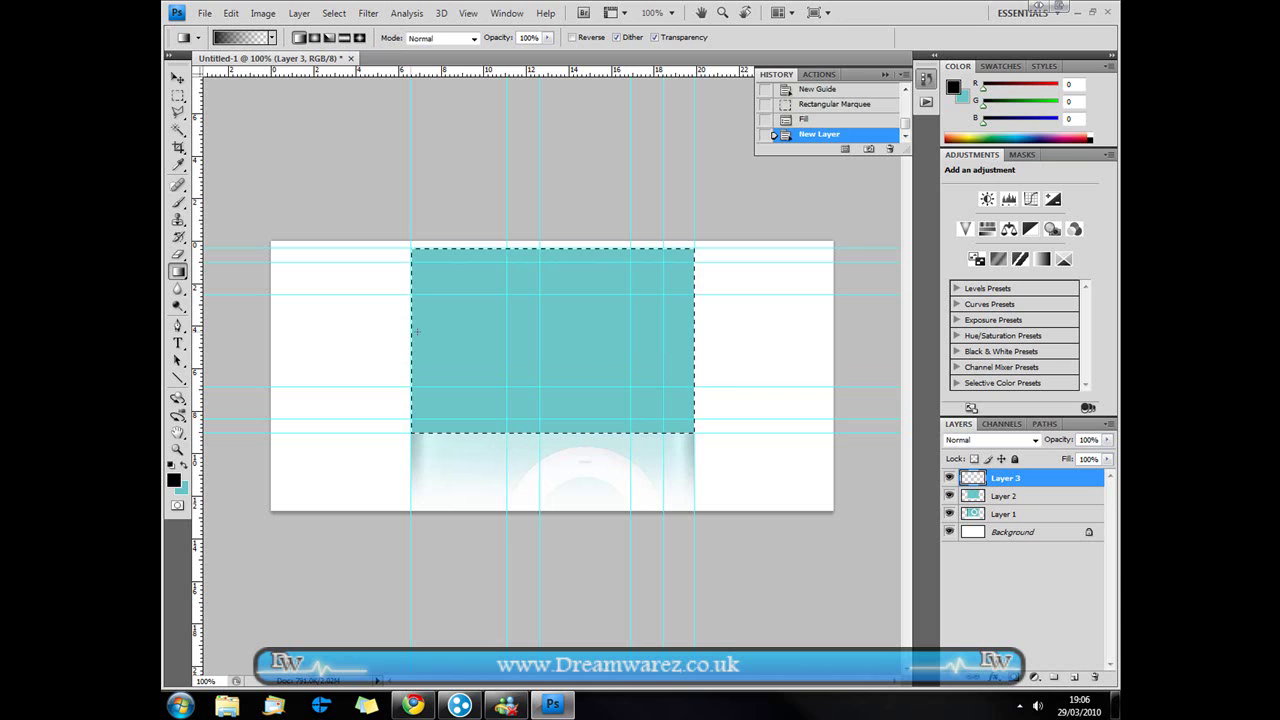
left_click_drag(427, 332, 427, 332)
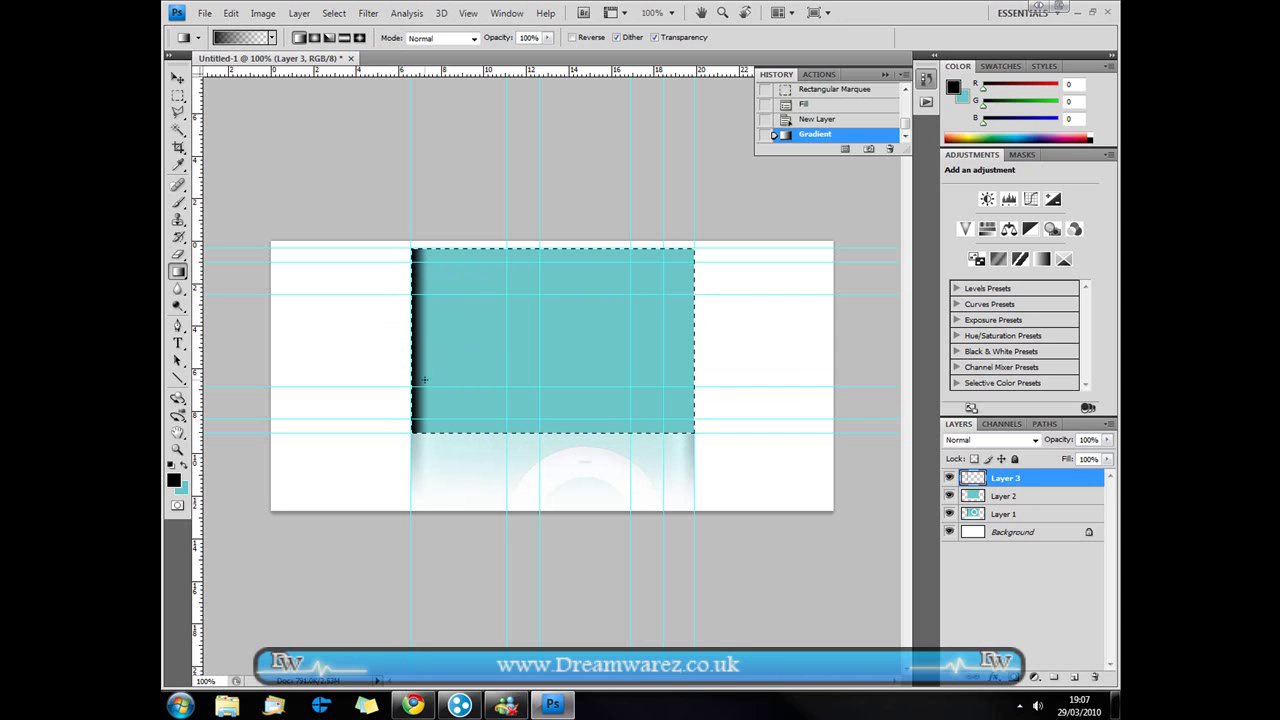
key("ctrl+d")
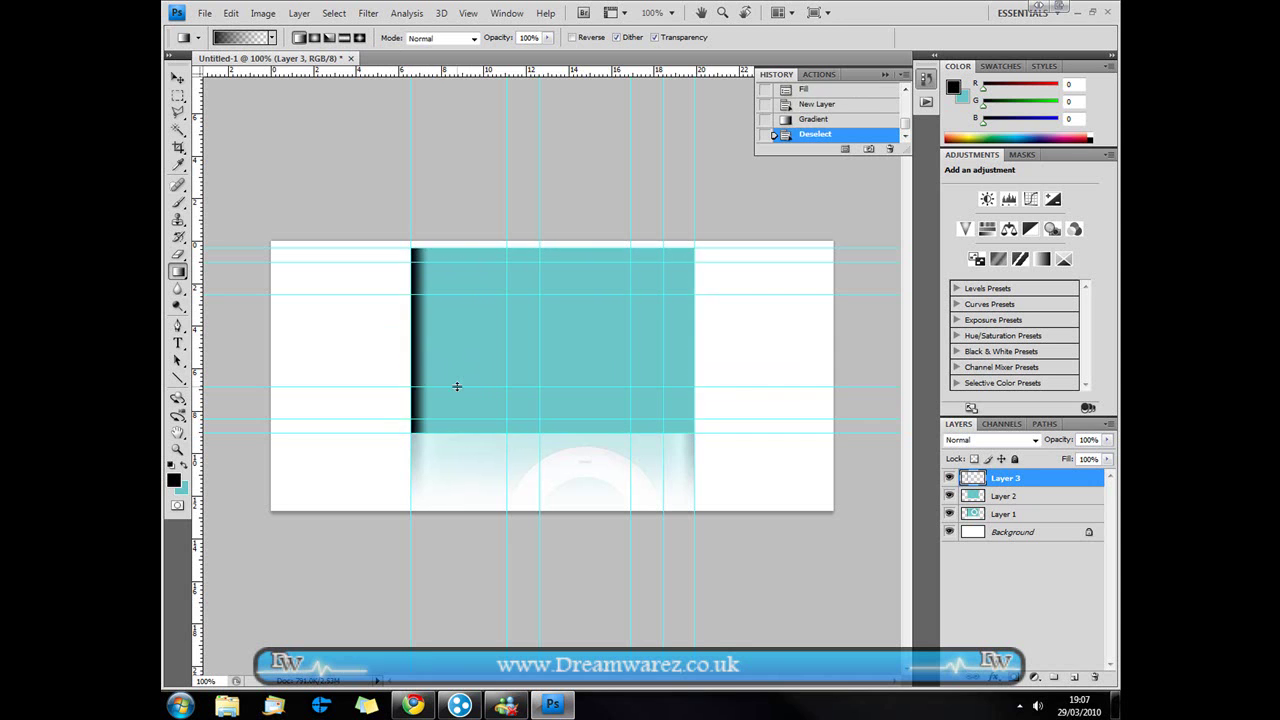
- Duplicate the dark edge gradient layer and flip the copy horizontally
key("ctrl+j")
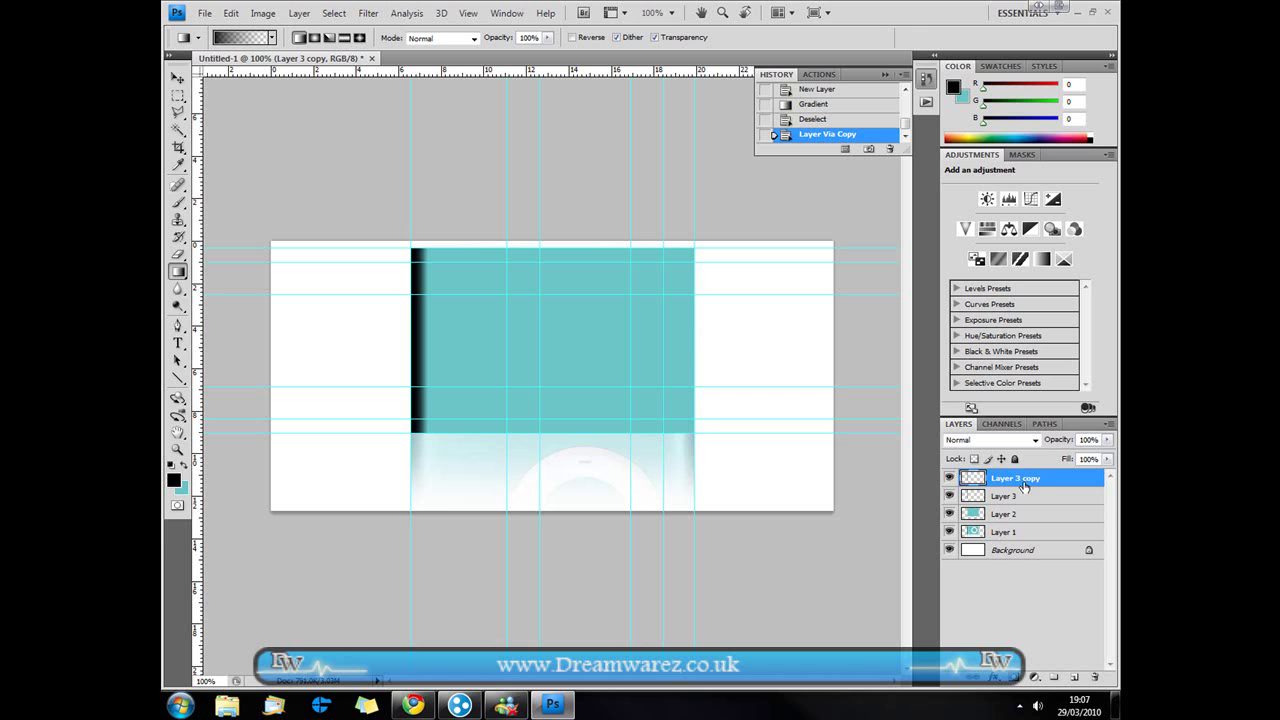
left_click(240, 17)
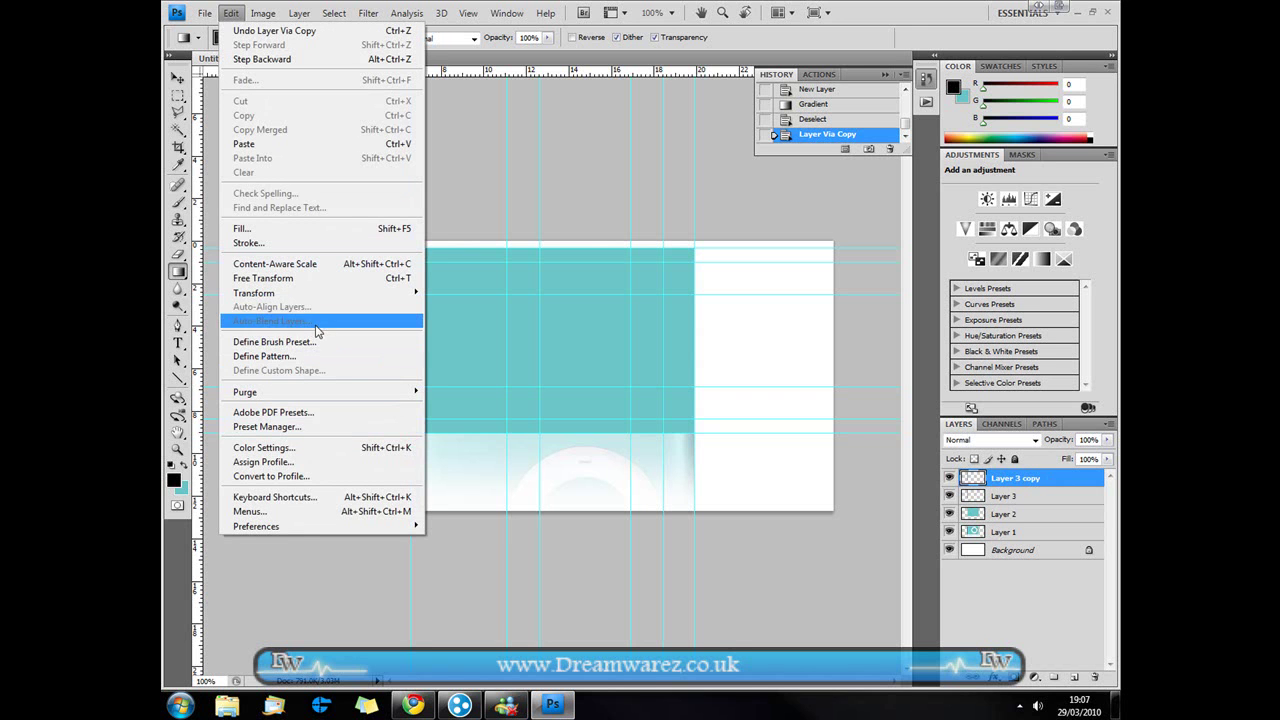
mouse_move(318, 293)
left_click(464, 455)
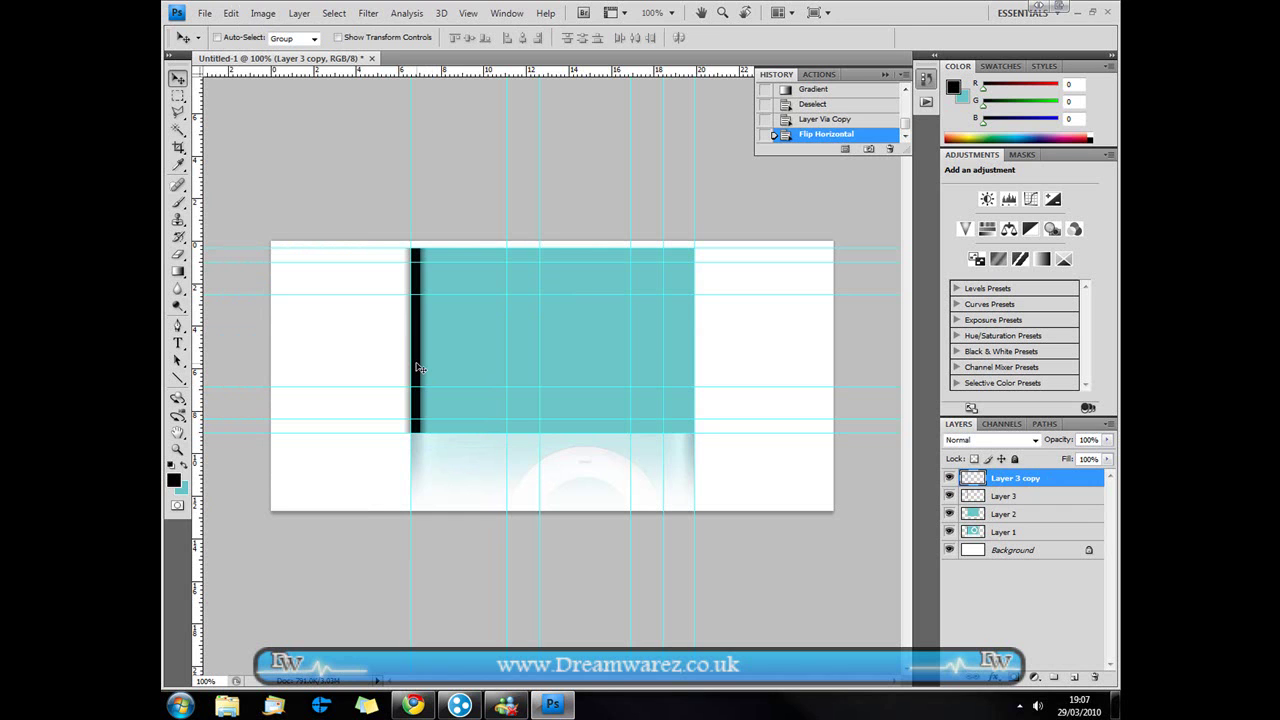
- Move the flipped dark gradient to the teal rectangle's right edge and merge it with the original gradient layer
left_click_drag(420, 368, 692, 367)
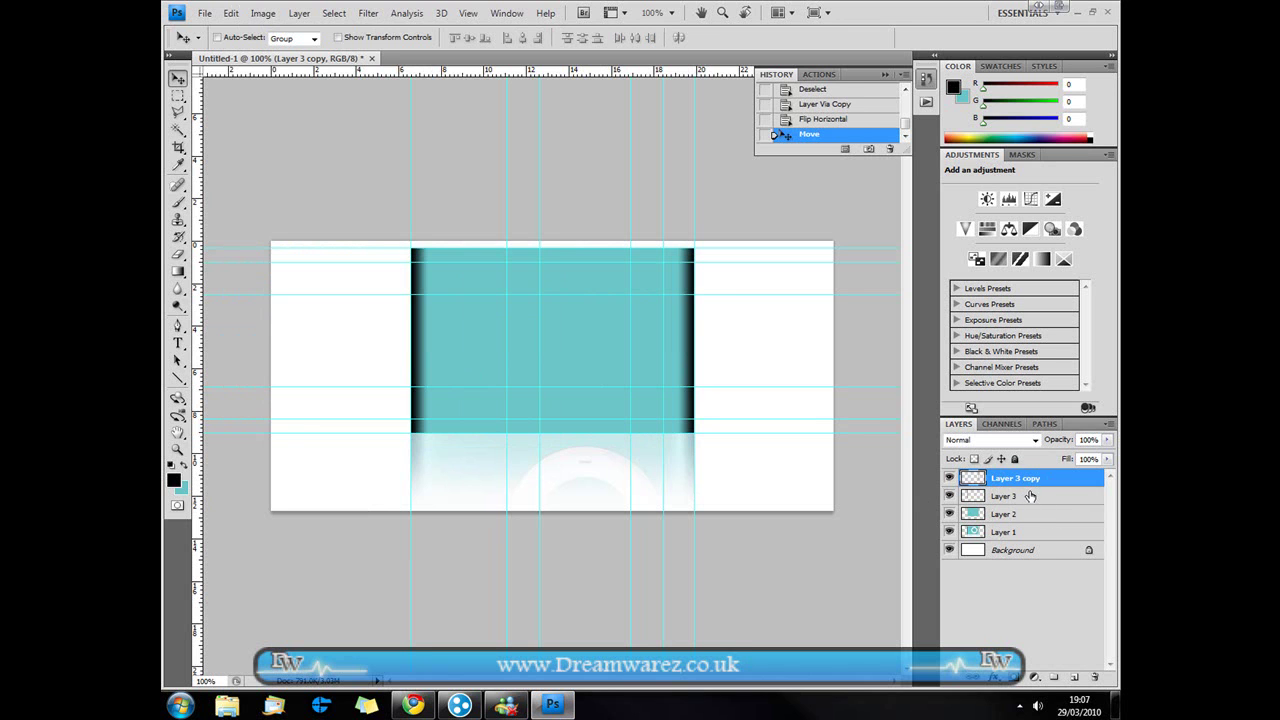
key("ctrl+e")
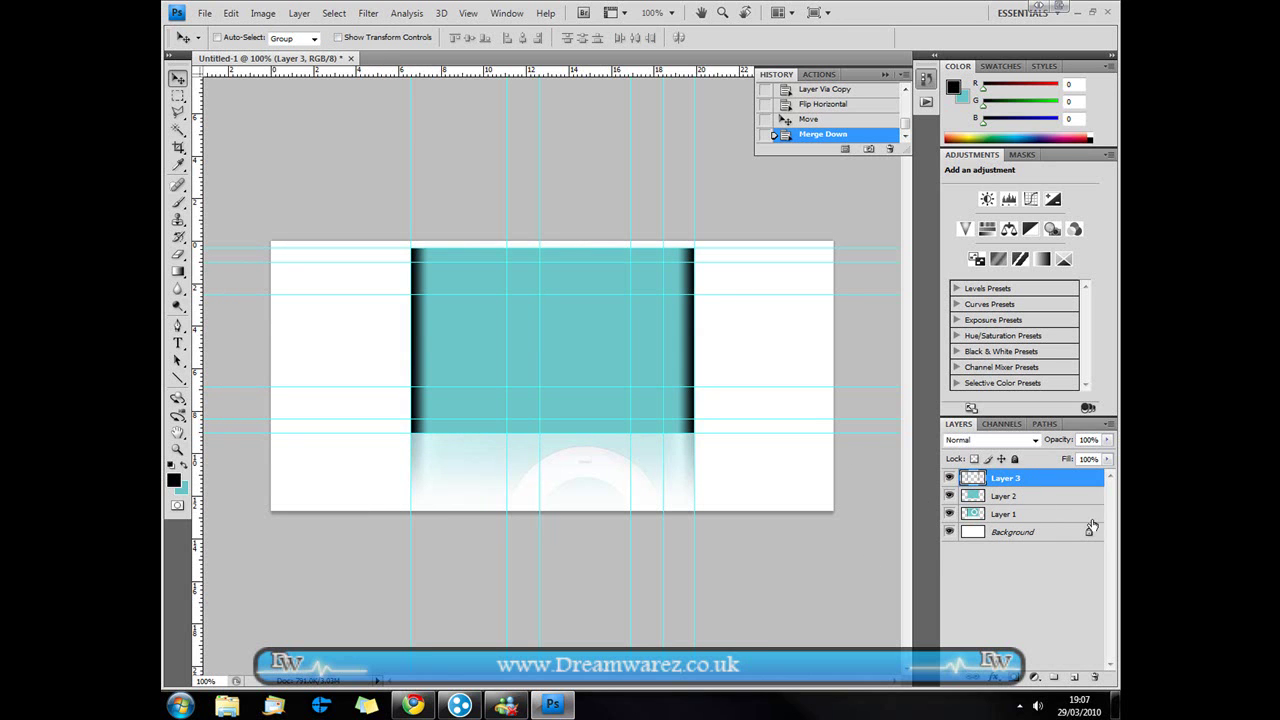
- Rename the merged gradient layer shadows and set its blend mode to Soft Light
double_click(1005, 478)
type("shado")
key("Return")
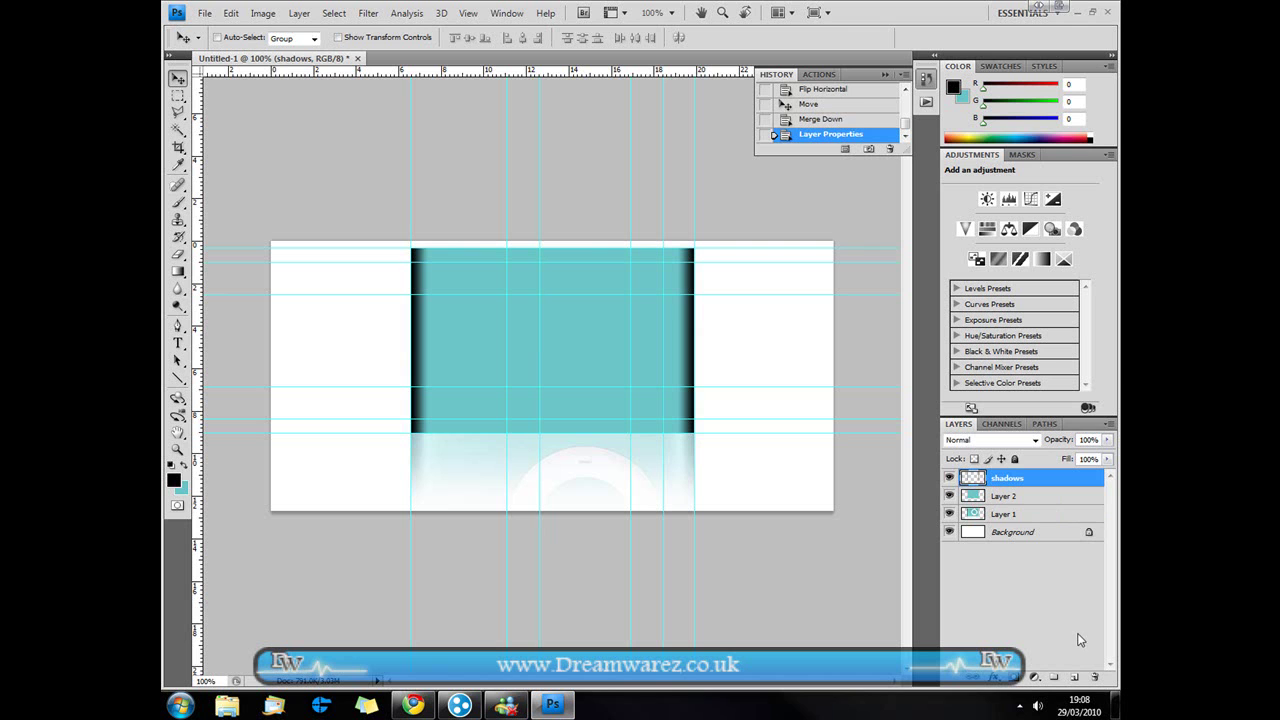
left_click(1035, 447)
left_click(983, 278)
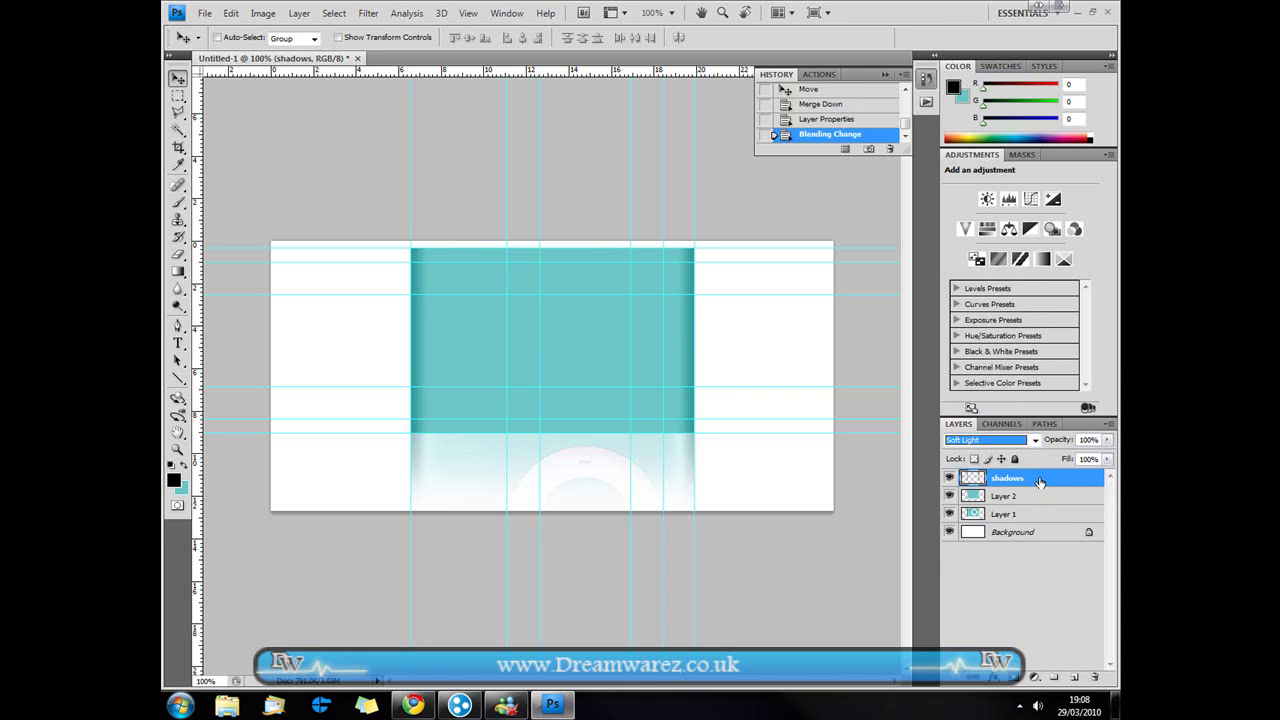
- Duplicate the shadows layer and set the copy's opacity to 80%
key("ctrl+j")
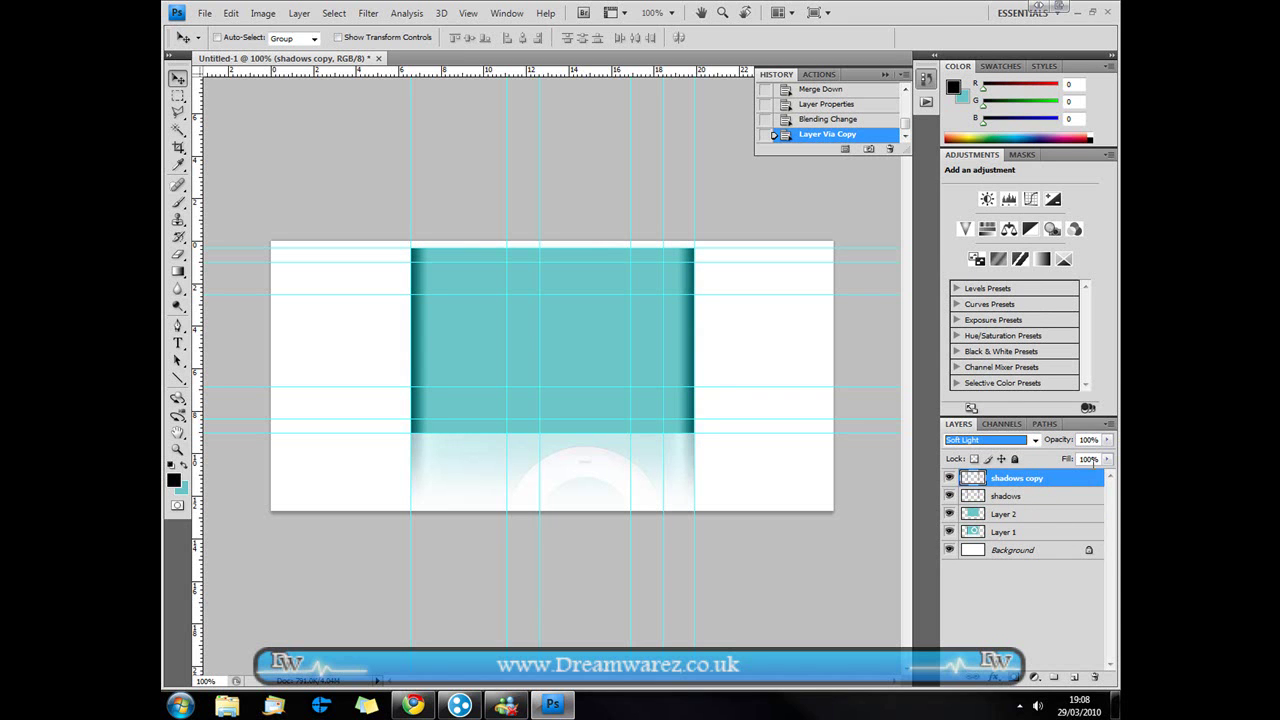
left_click(1087, 440)
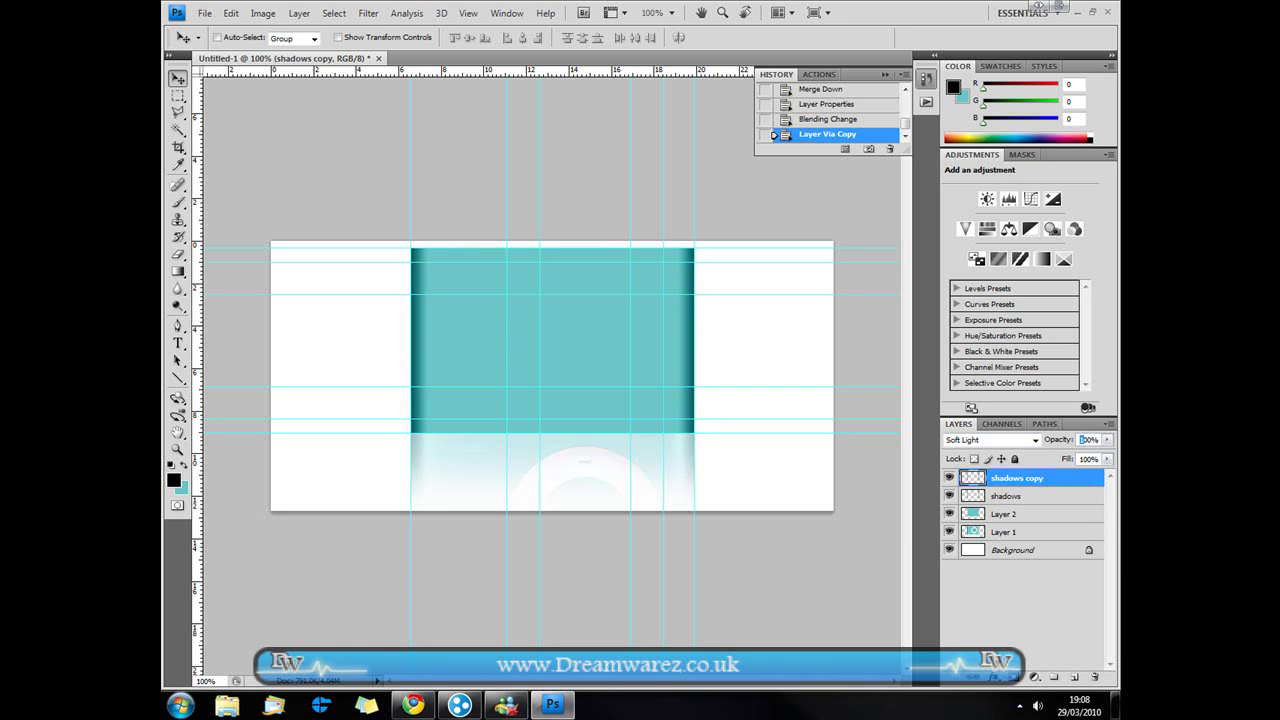
type("80")
key("Return")
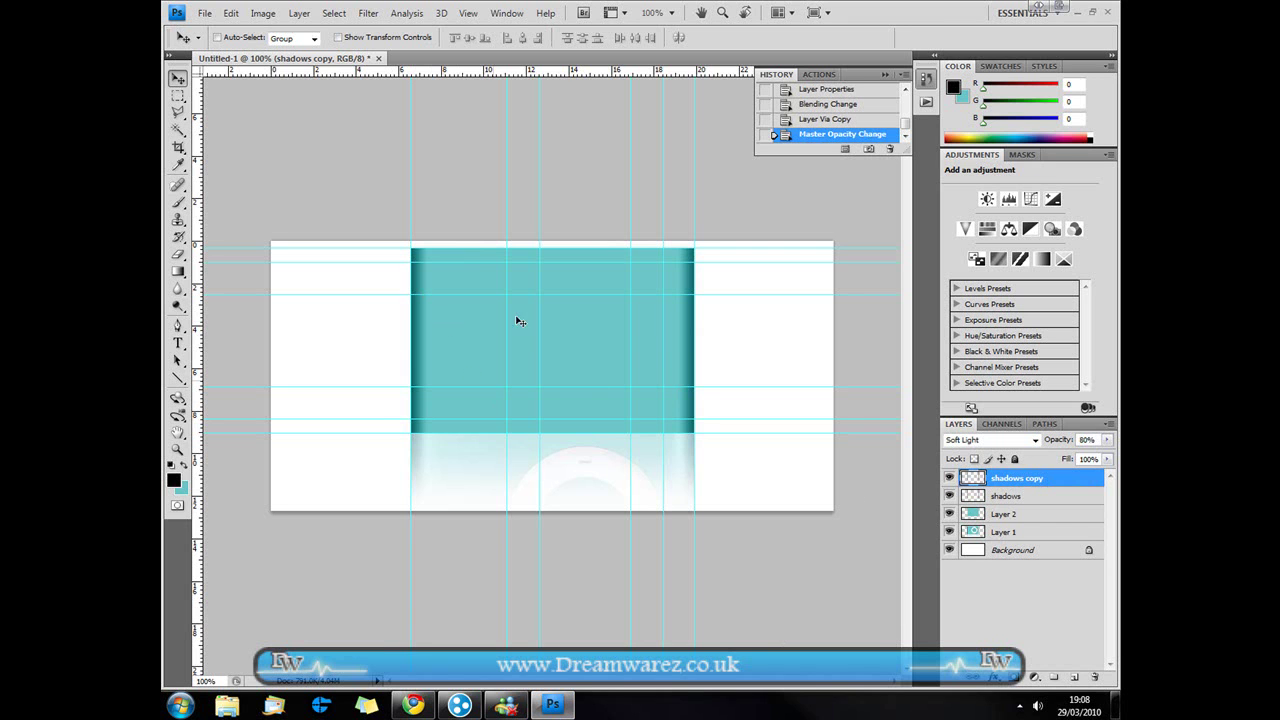
- Add a new layer named highlights and load the teal rectangle's outline as a selection
left_click(1074, 677)
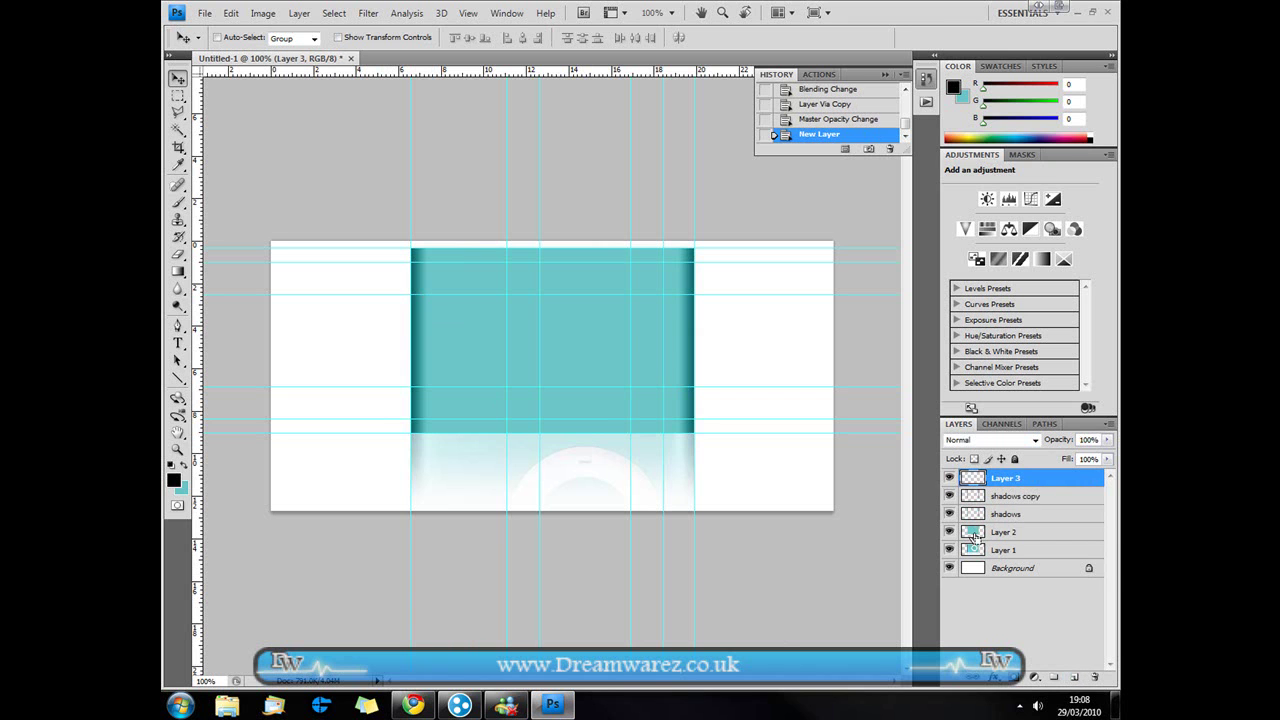
left_click(974, 536, "ctrl")
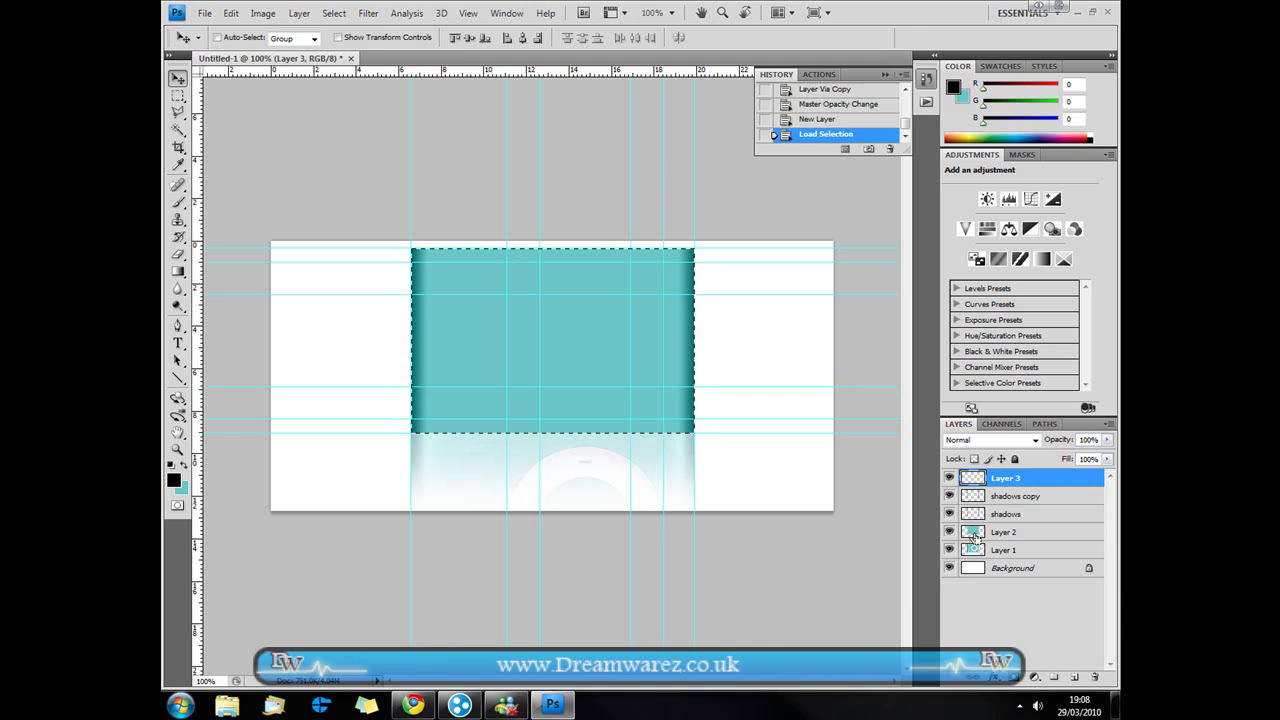
double_click(1006, 478)
left_click(1013, 478)
type("high")
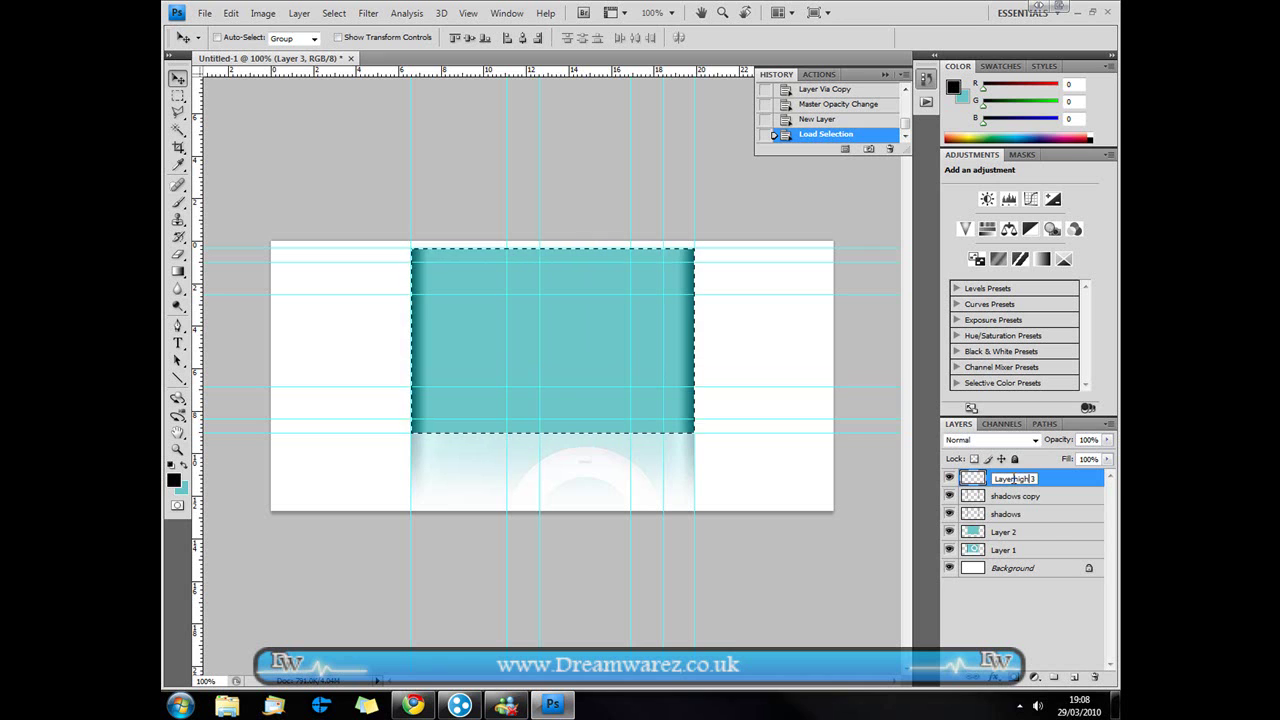
key("ctrl+a")
type("highlights")
key("Return")
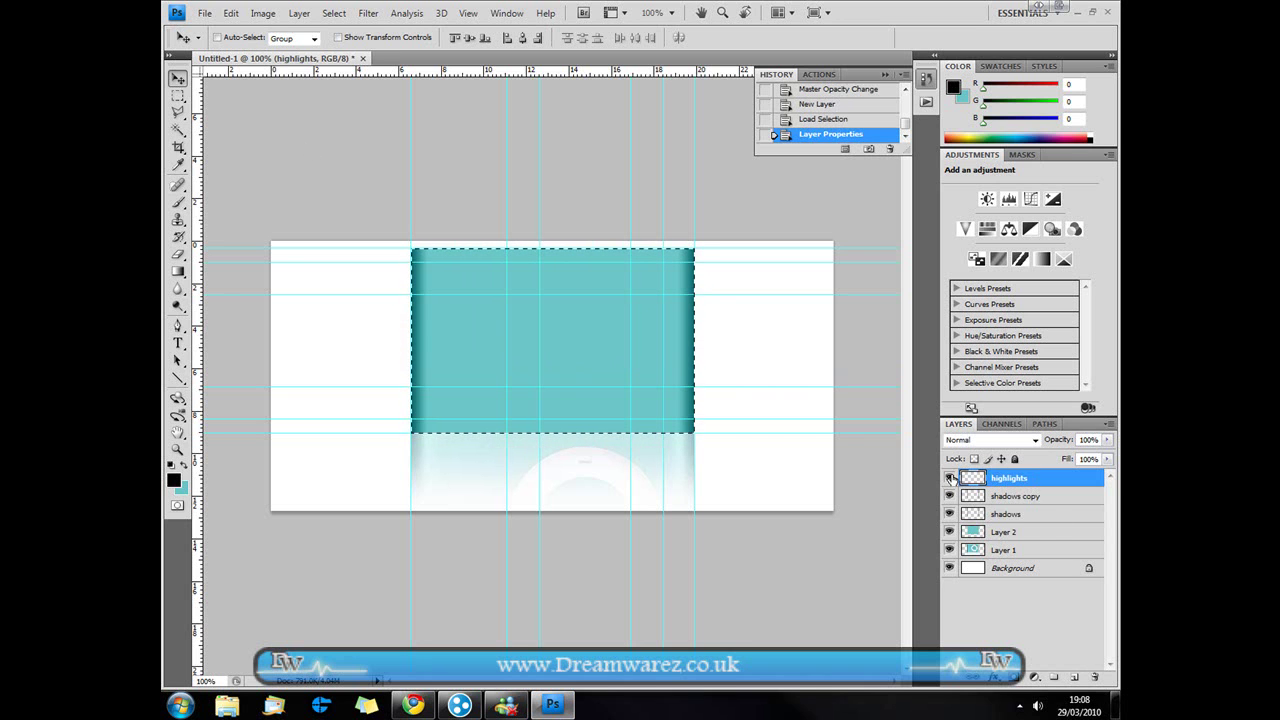
- Draw a narrow white reflected gradient just inside the rectangle's left shadow, deselect, and nudge the stripe slightly left
left_click(174, 480)
left_click_drag(815, 458, 697, 277)
left_click(1030, 266)
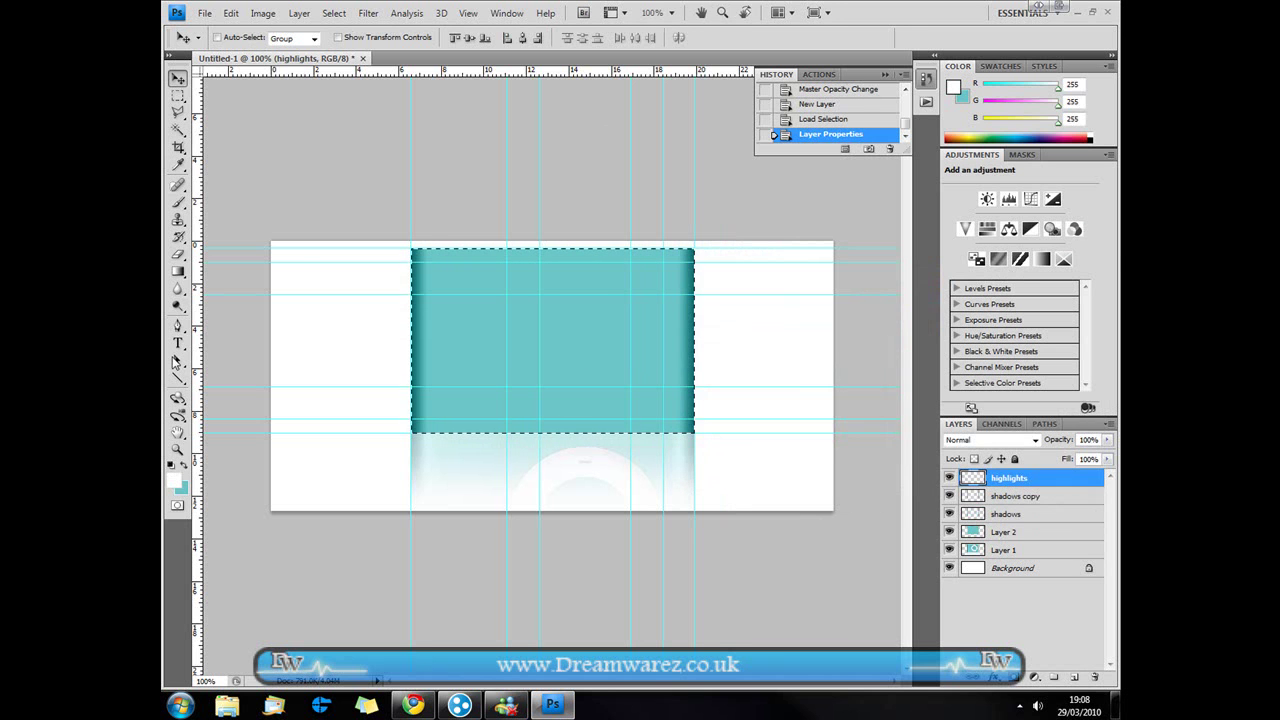
left_click(177, 271)
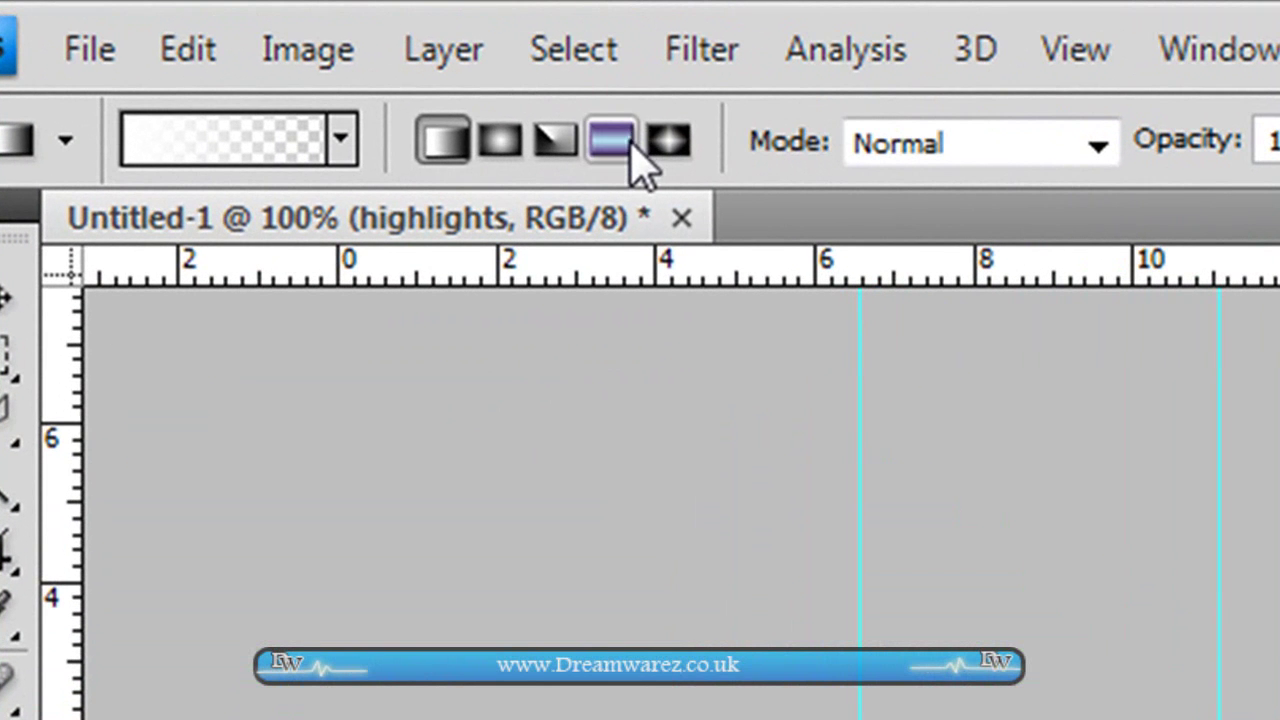
left_click(496, 96)
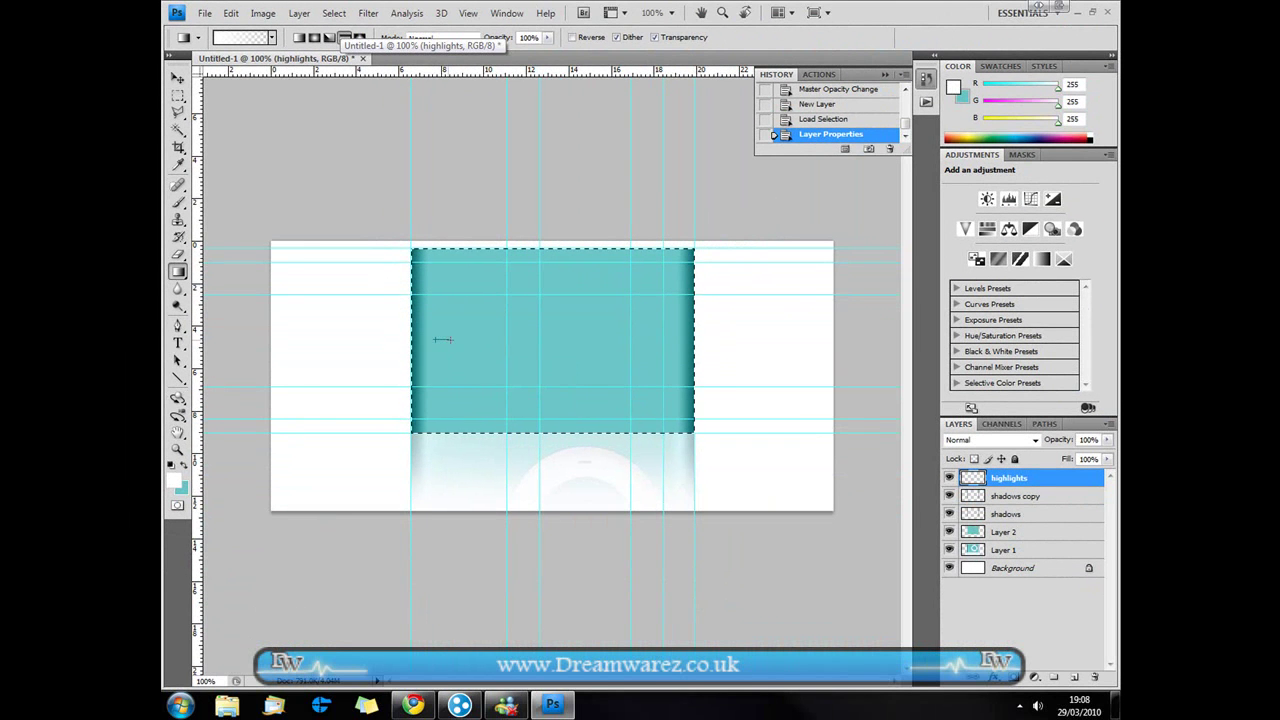
left_click_drag(435, 340, 450, 340)
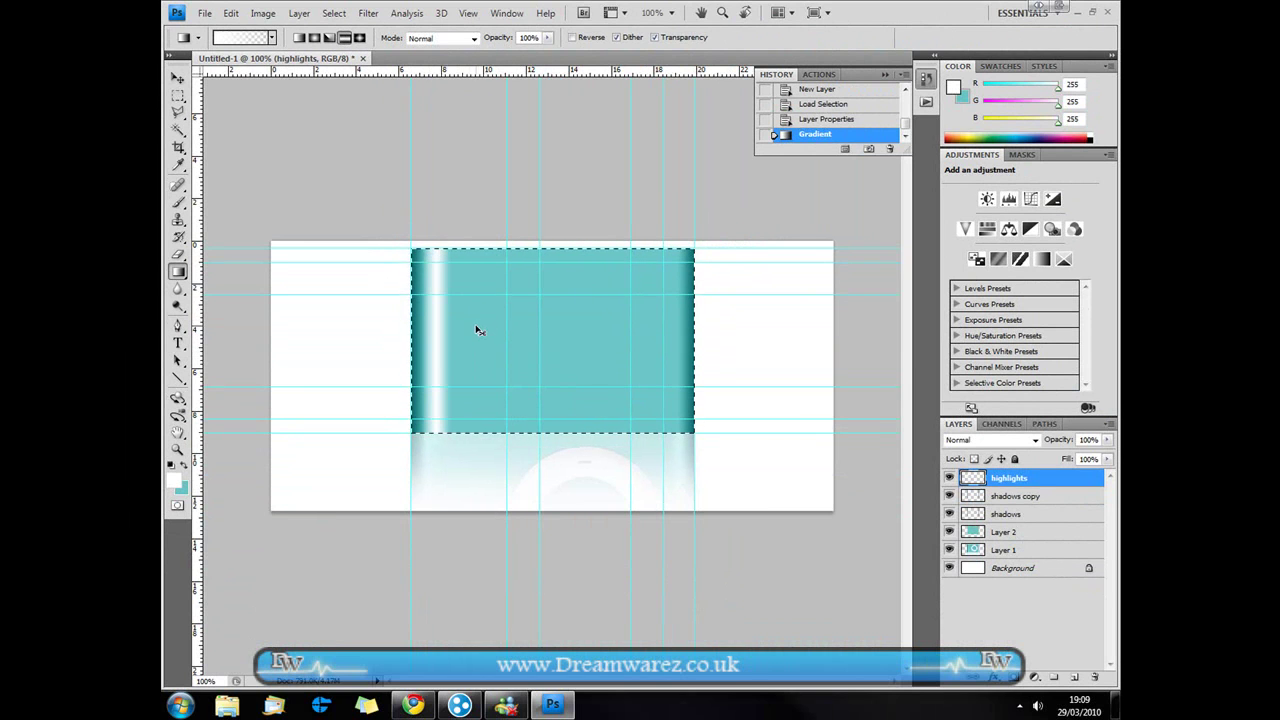
key("ctrl+d")
key("v")
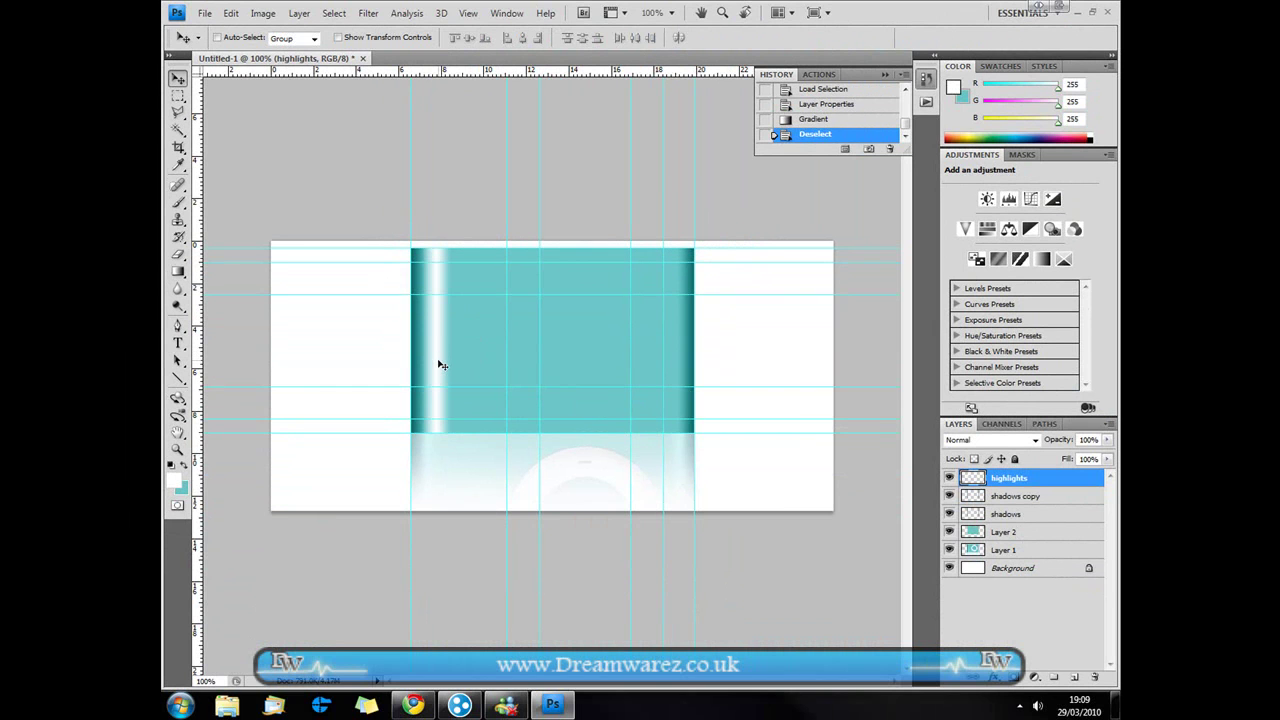
left_click_drag(437, 363, 439, 365)
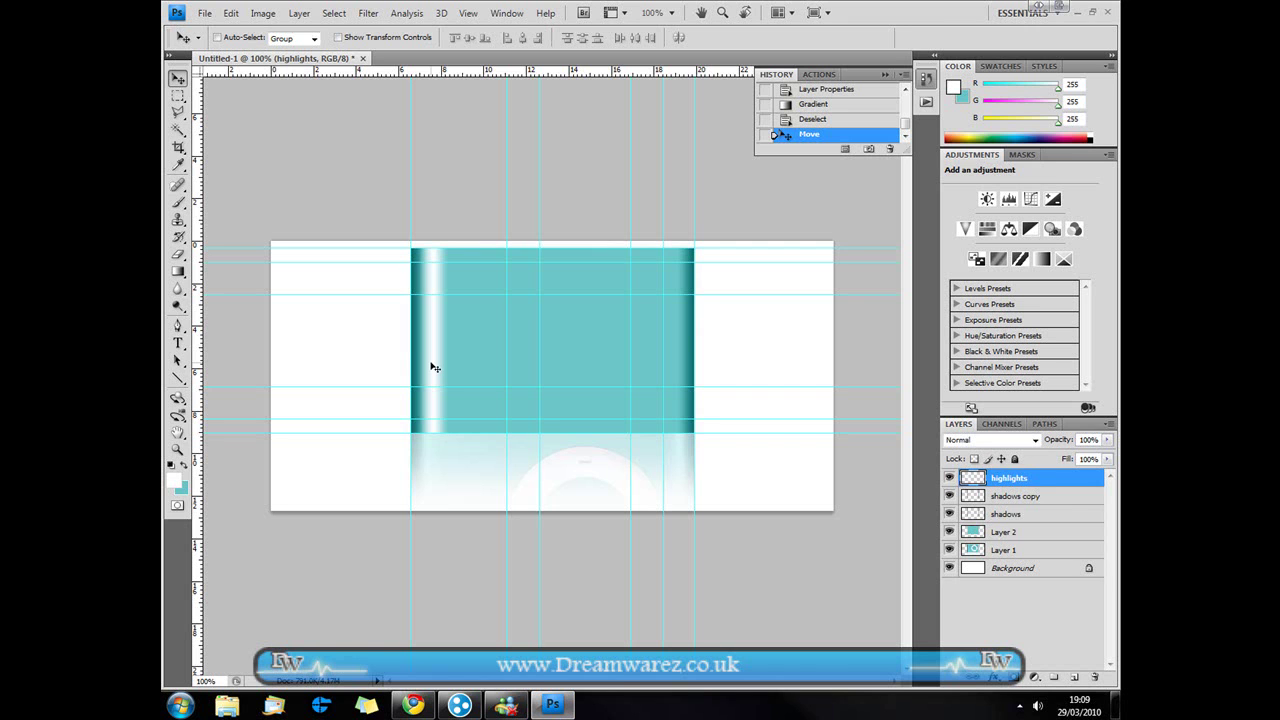
- Duplicate the white highlight, place the copy beside the right shadow, and merge both highlights into one layer
key("ctrl+j")
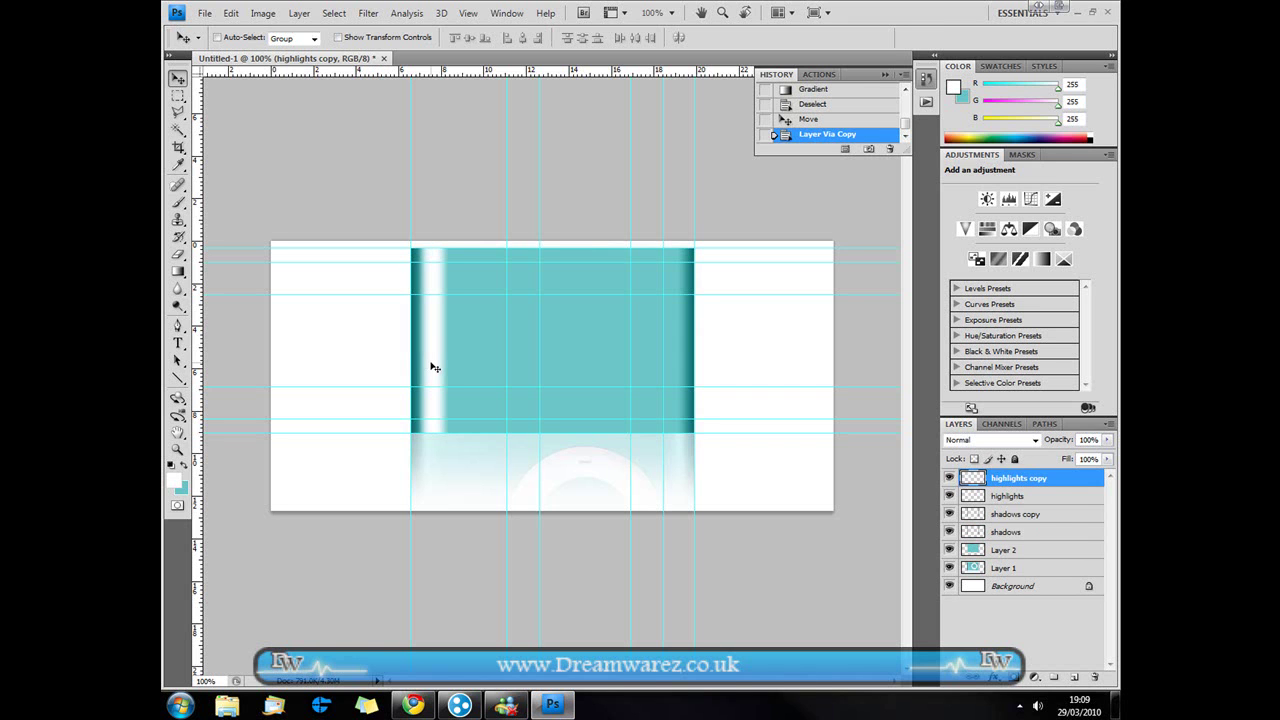
left_click_drag(444, 367, 674, 351)
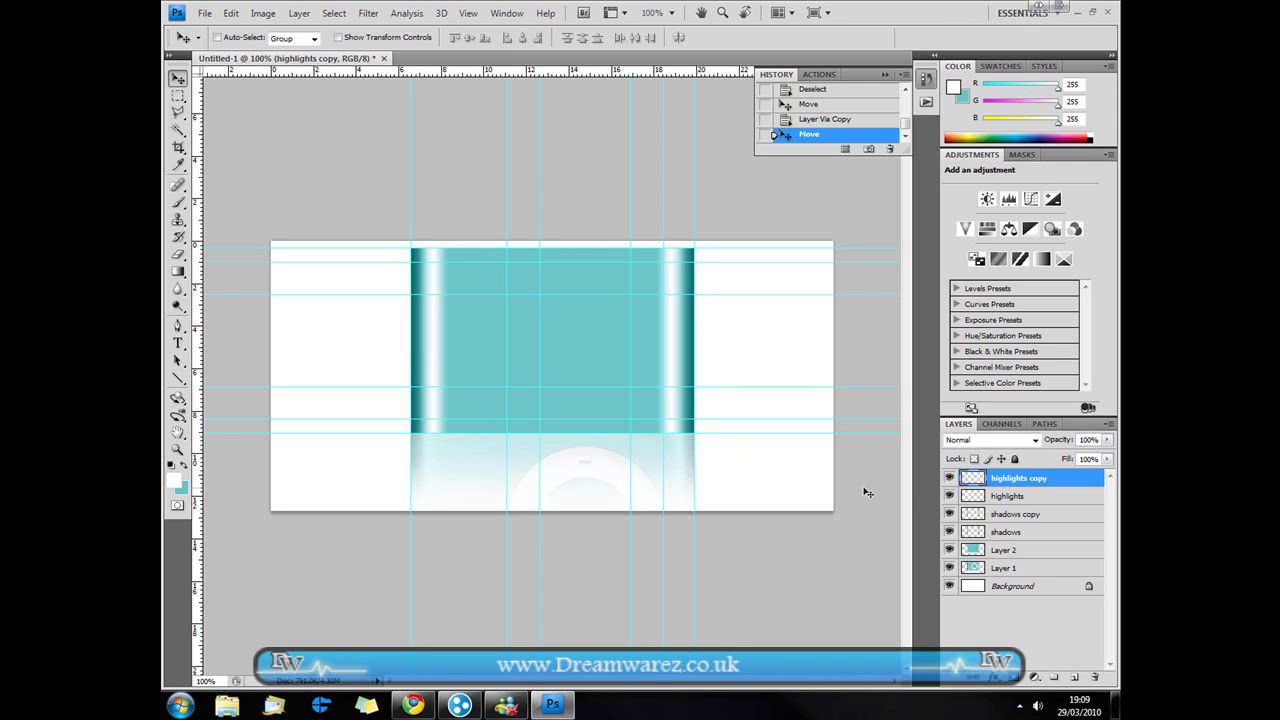
key("ctrl+e")
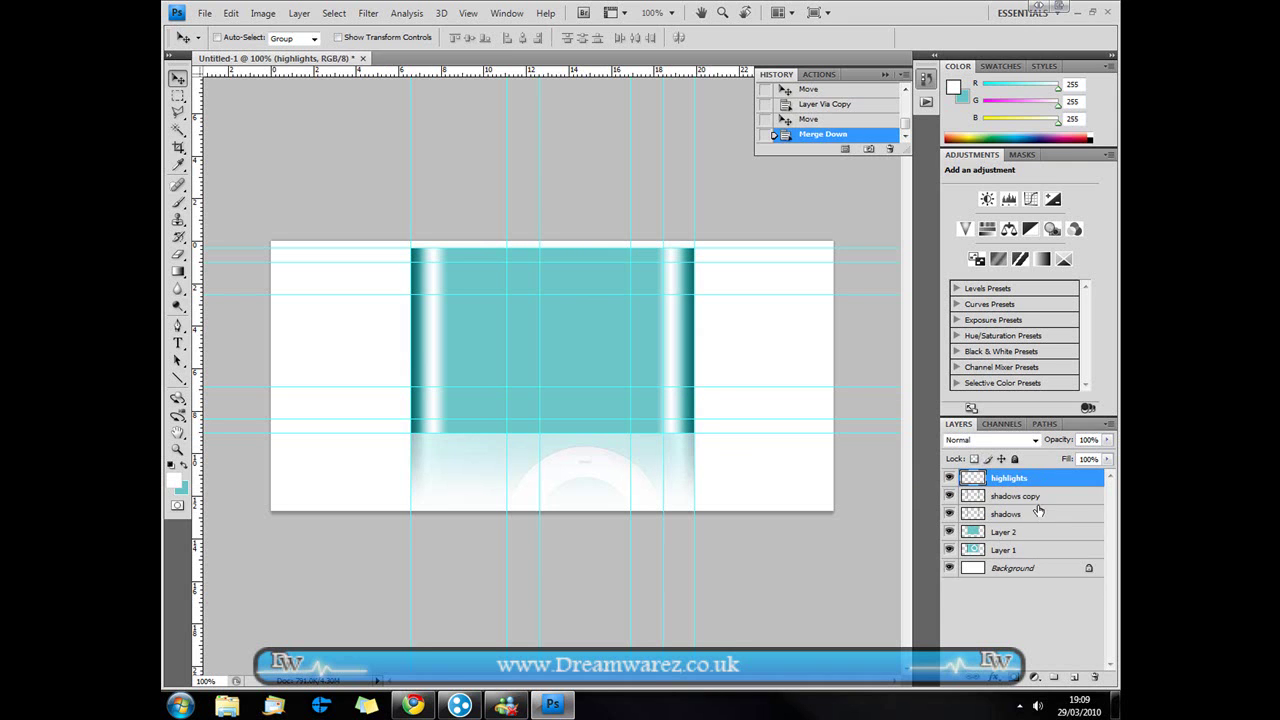
- Set the highlights layer's opacity to 50%
double_click(1085, 440)
type("50")
key("Return")
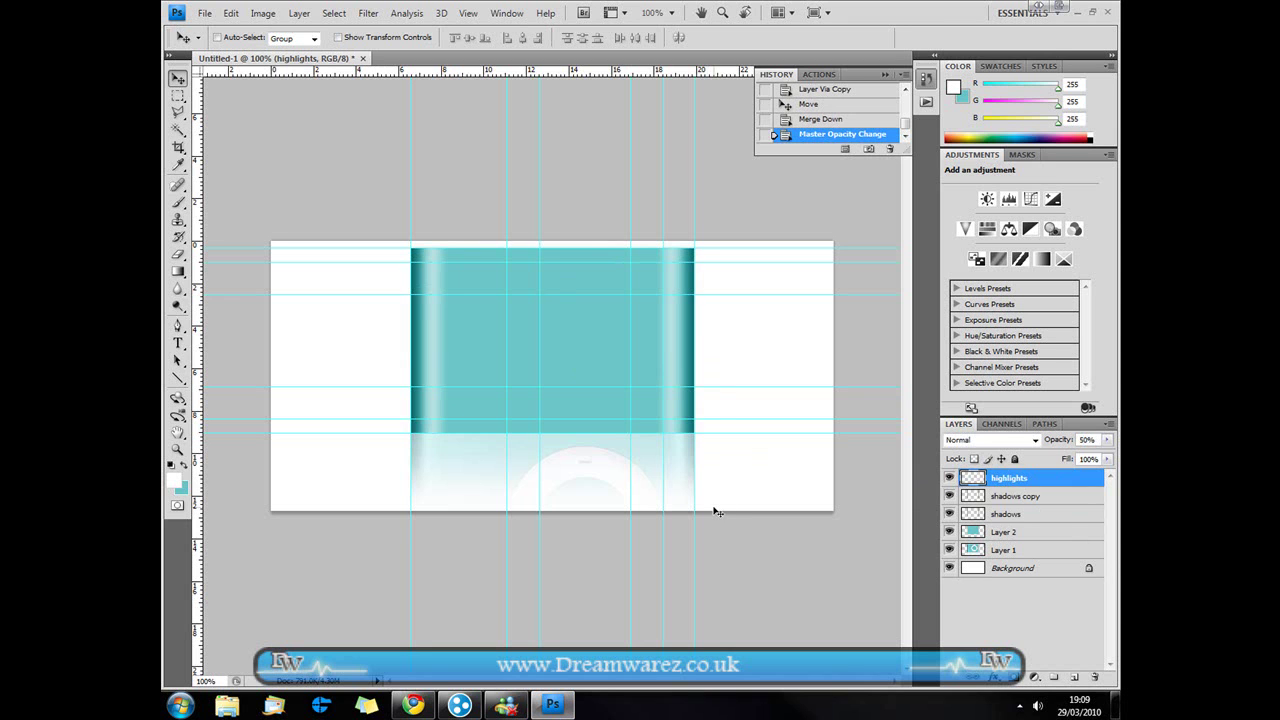
- Add a new layer above the highlights and name it clickwheel
left_click(1071, 678)
double_click(1005, 478)
type("clickwheel")
key("Return")
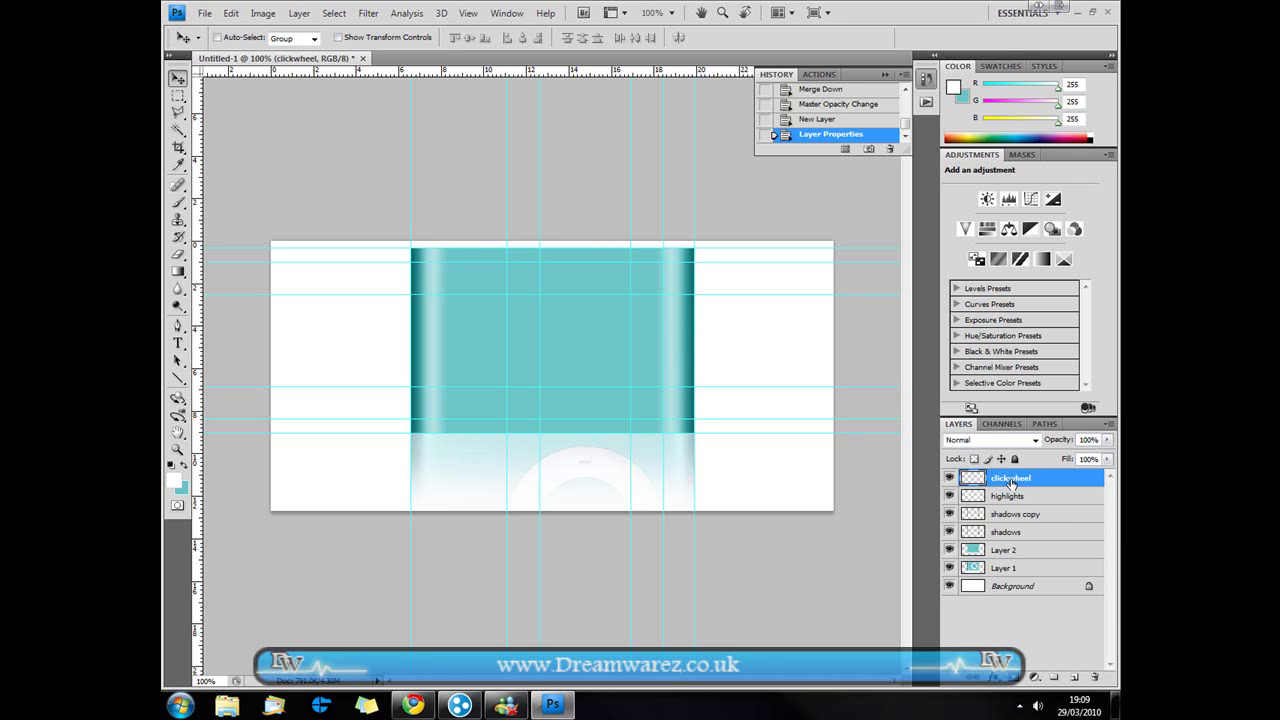
- Make a circular selection spanning the outer click wheel guides, fill it with white, and deselect
left_click(178, 95)
left_click(229, 110)
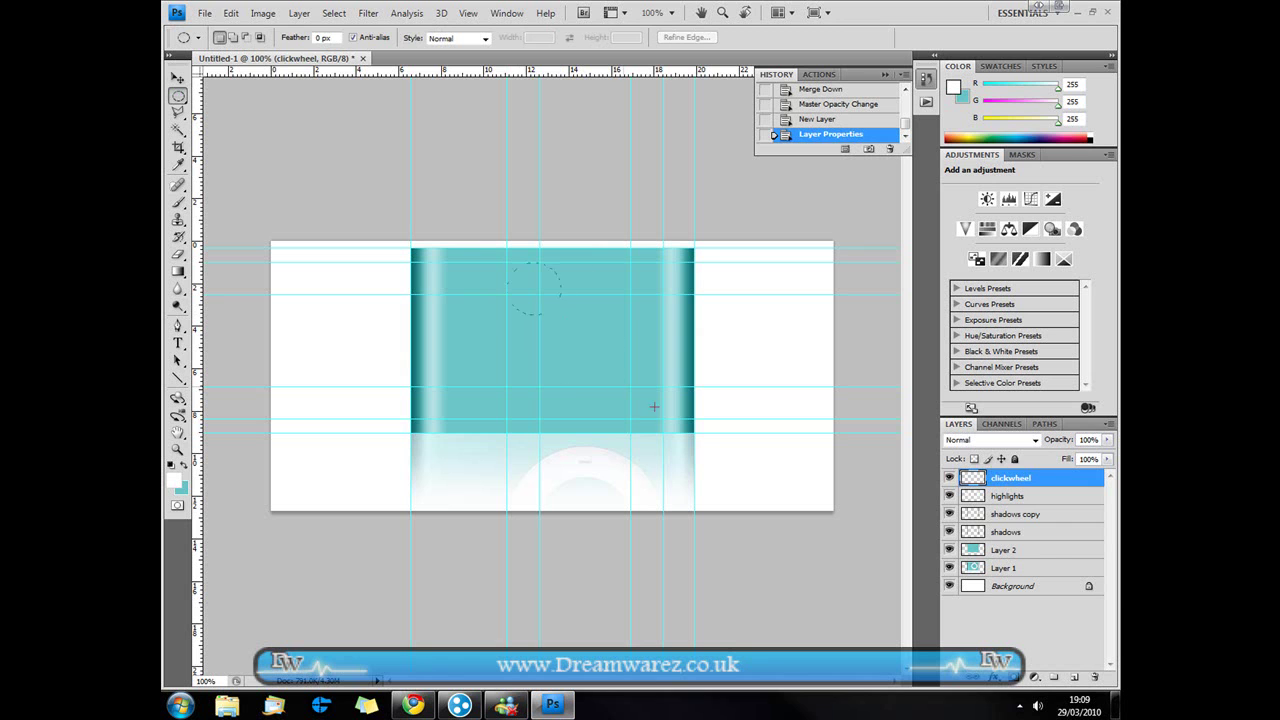
left_click_drag(662, 418, 663, 417)
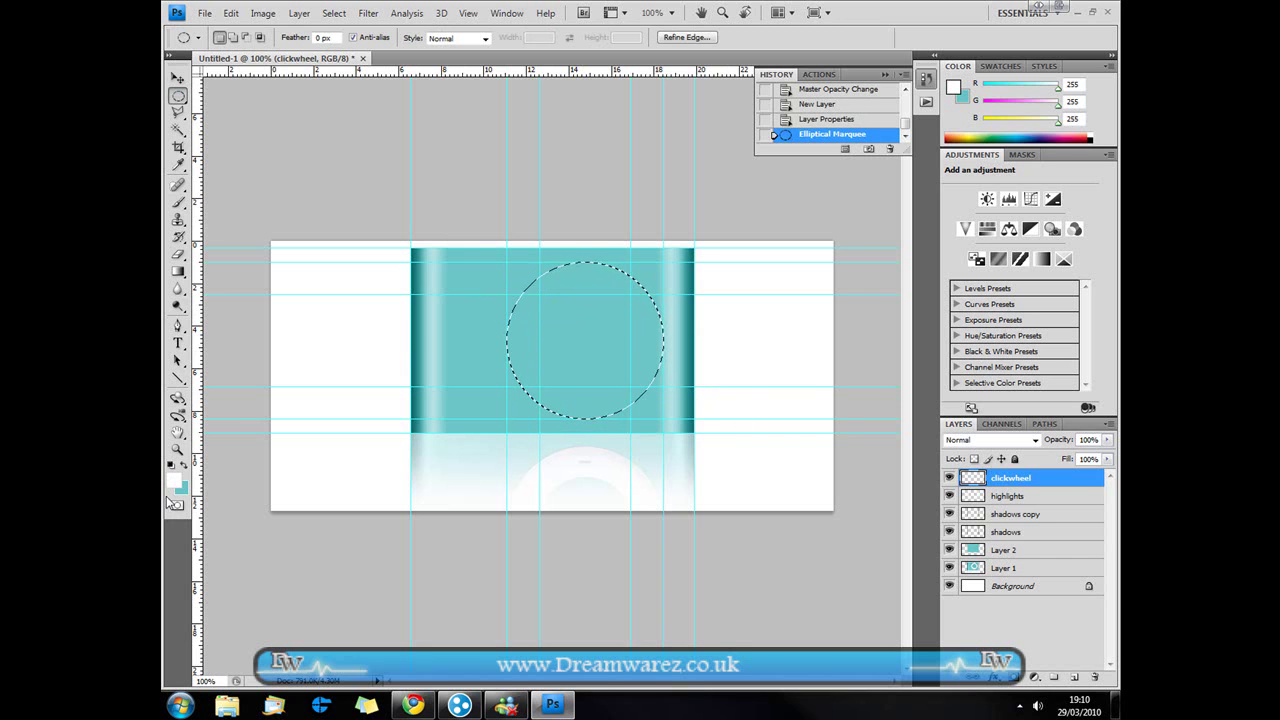
key("alt+BackSpace")
key("ctrl+d")
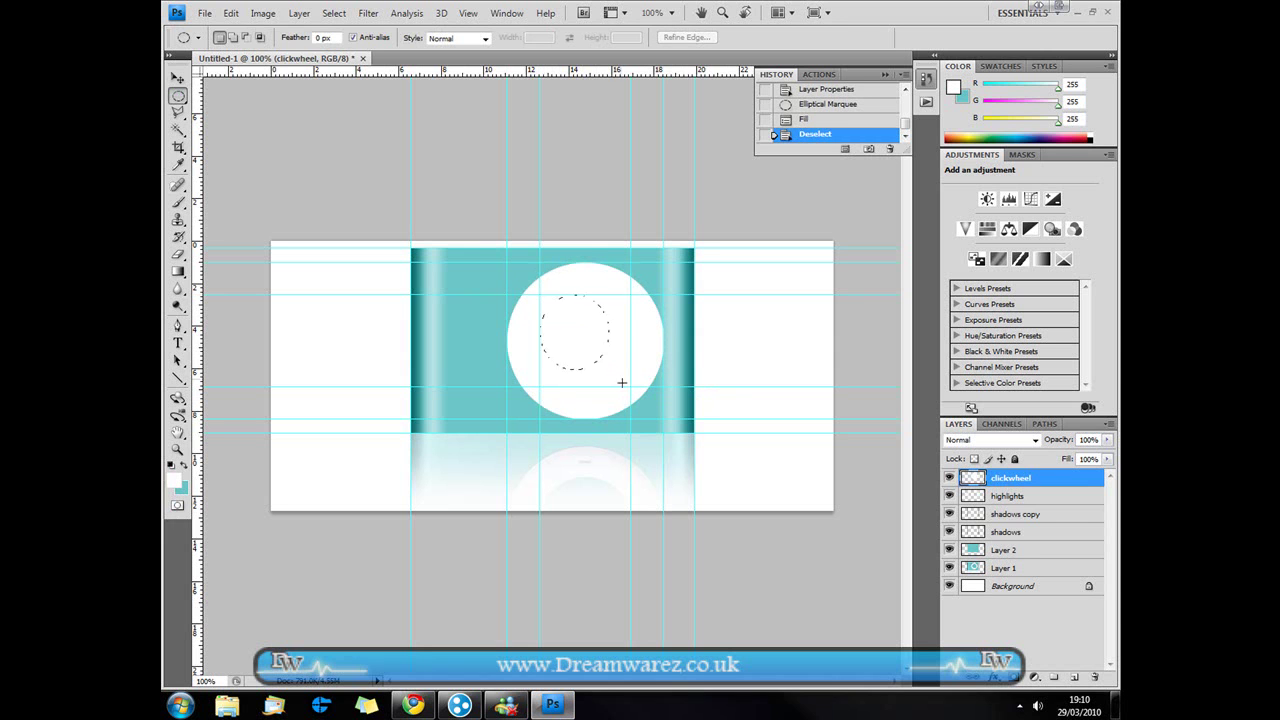
- Select a circle between the inner guides, delete it from the white disc, and deselect
left_click_drag(628, 383, 629, 382)
key("Delete")
key("ctrl+d")
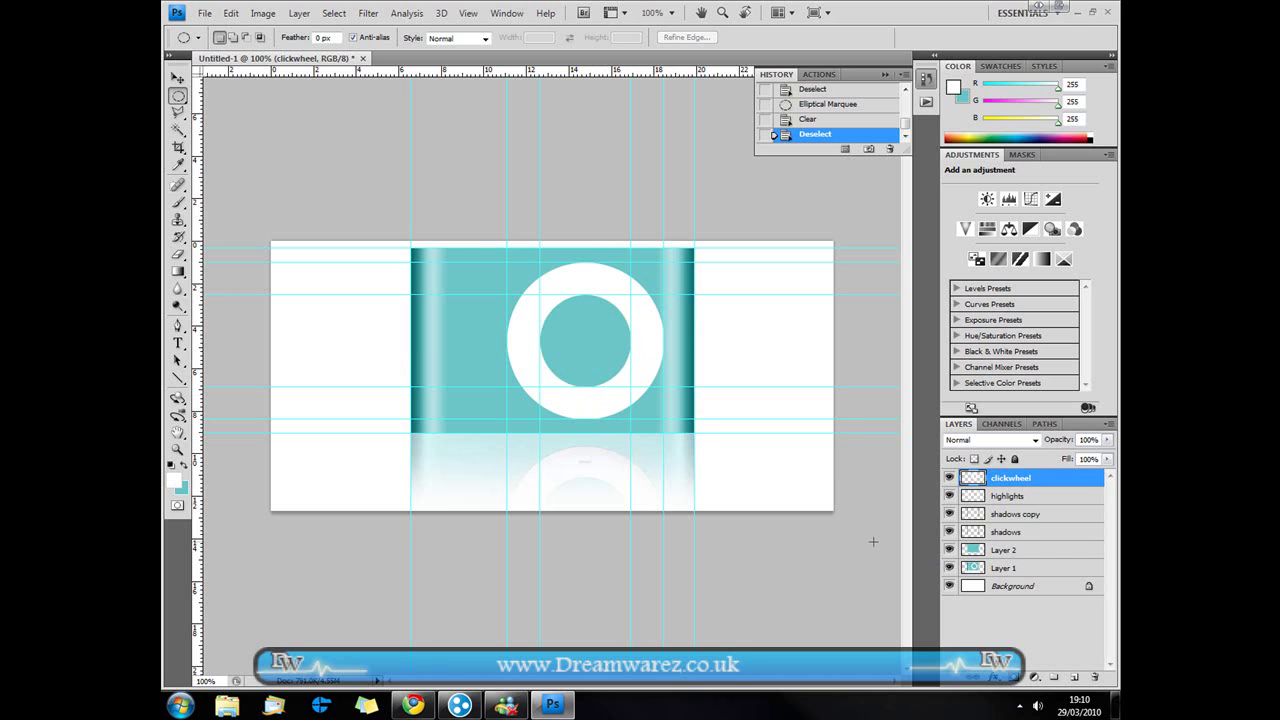
- Add an Outer Glow to the clickwheel layer with black as its colour, keeping the wheel in view beside the dialog
double_click(1068, 481)
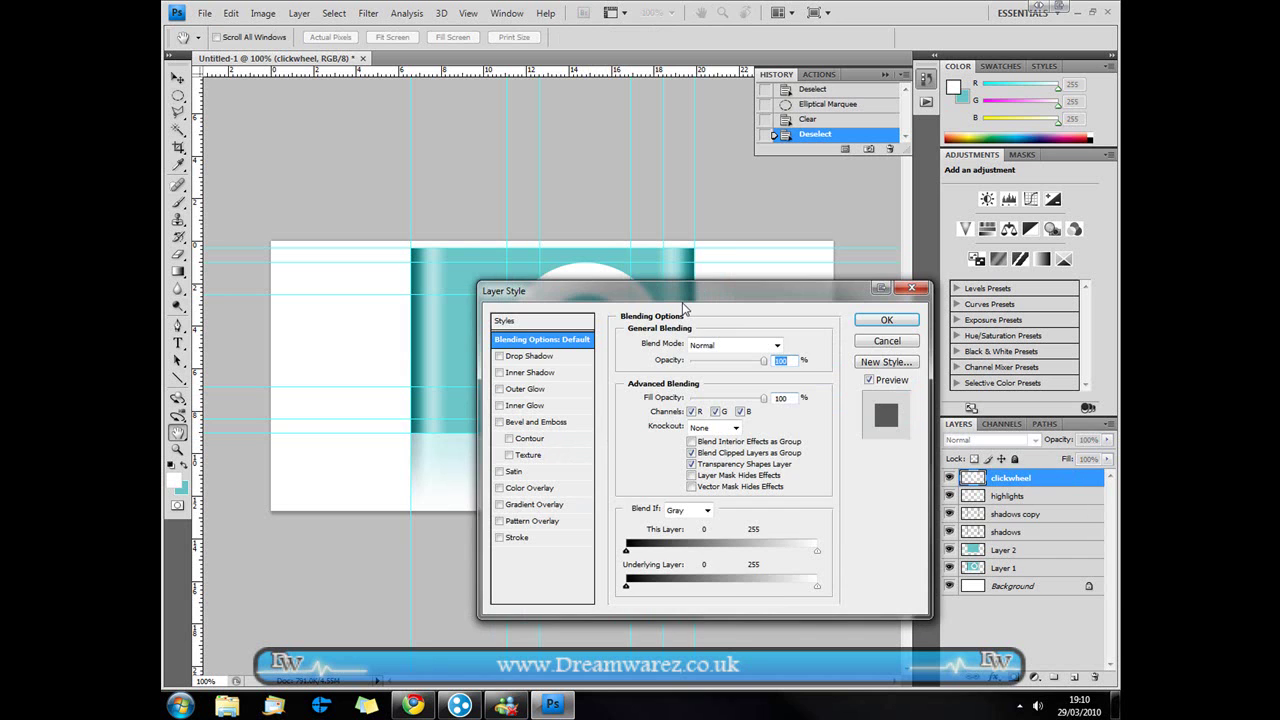
left_click_drag(797, 302, 845, 224)
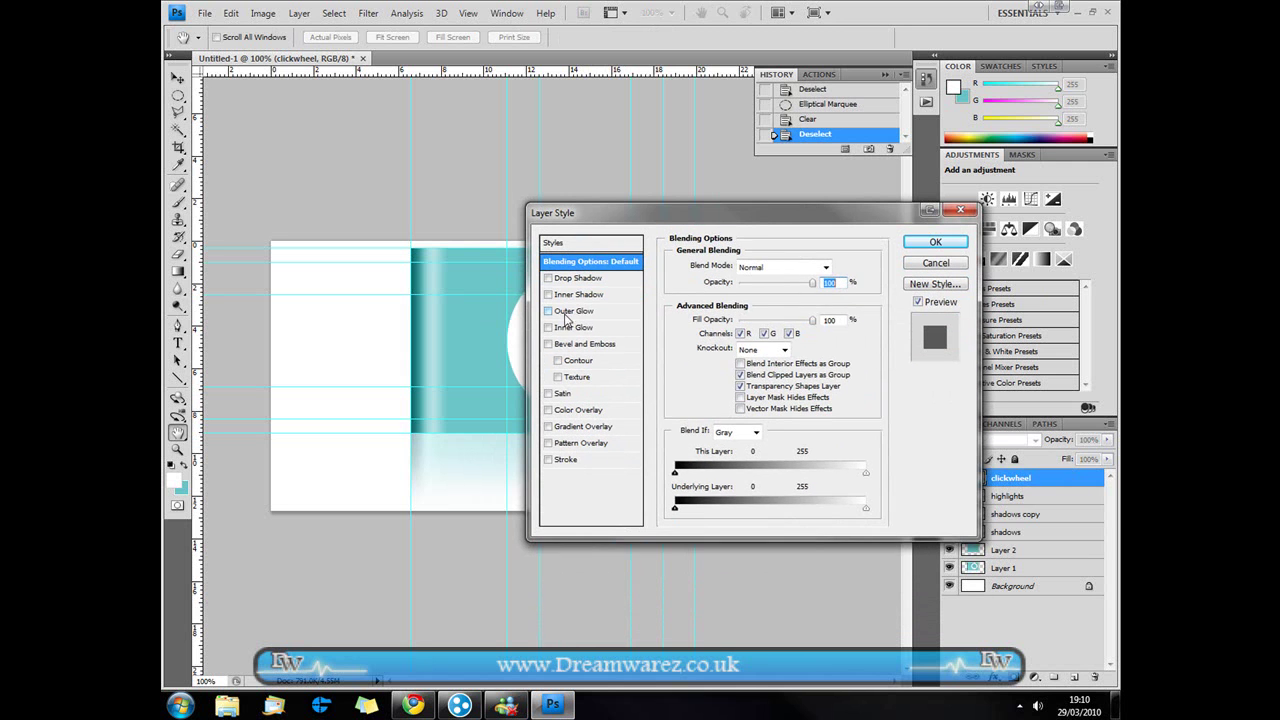
left_click(517, 389)
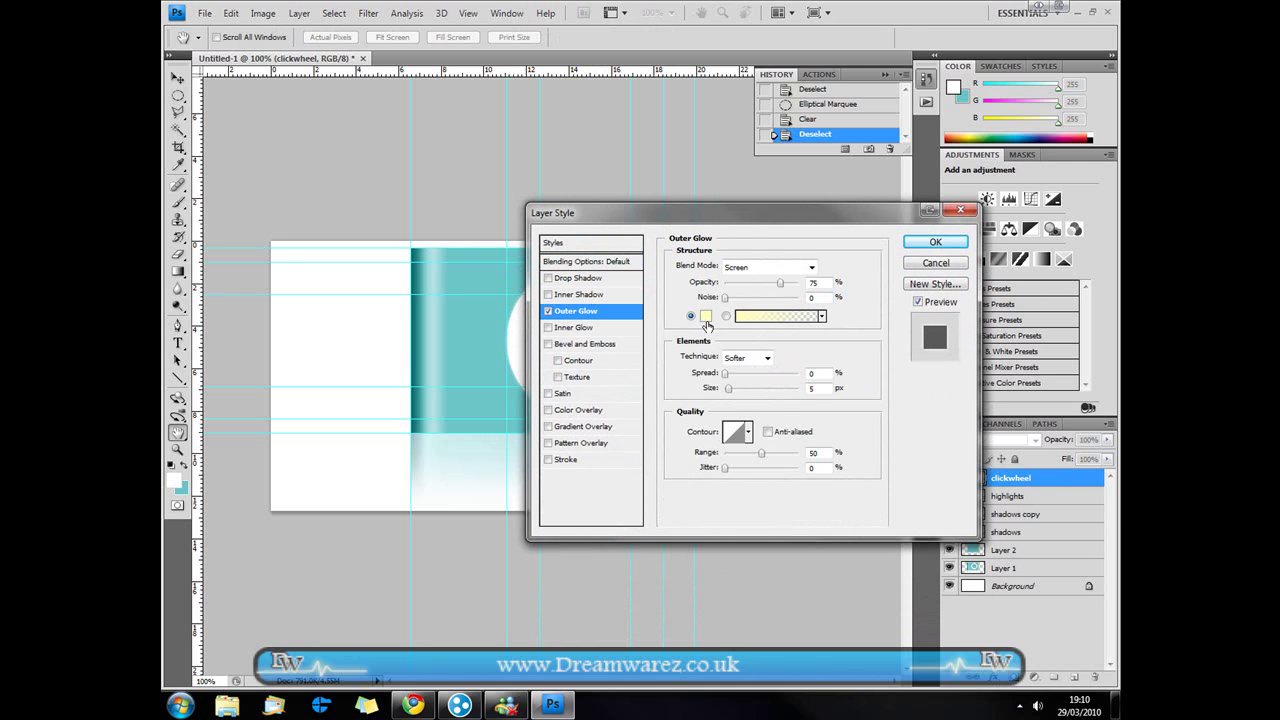
left_click(705, 315)
left_click(1040, 266)
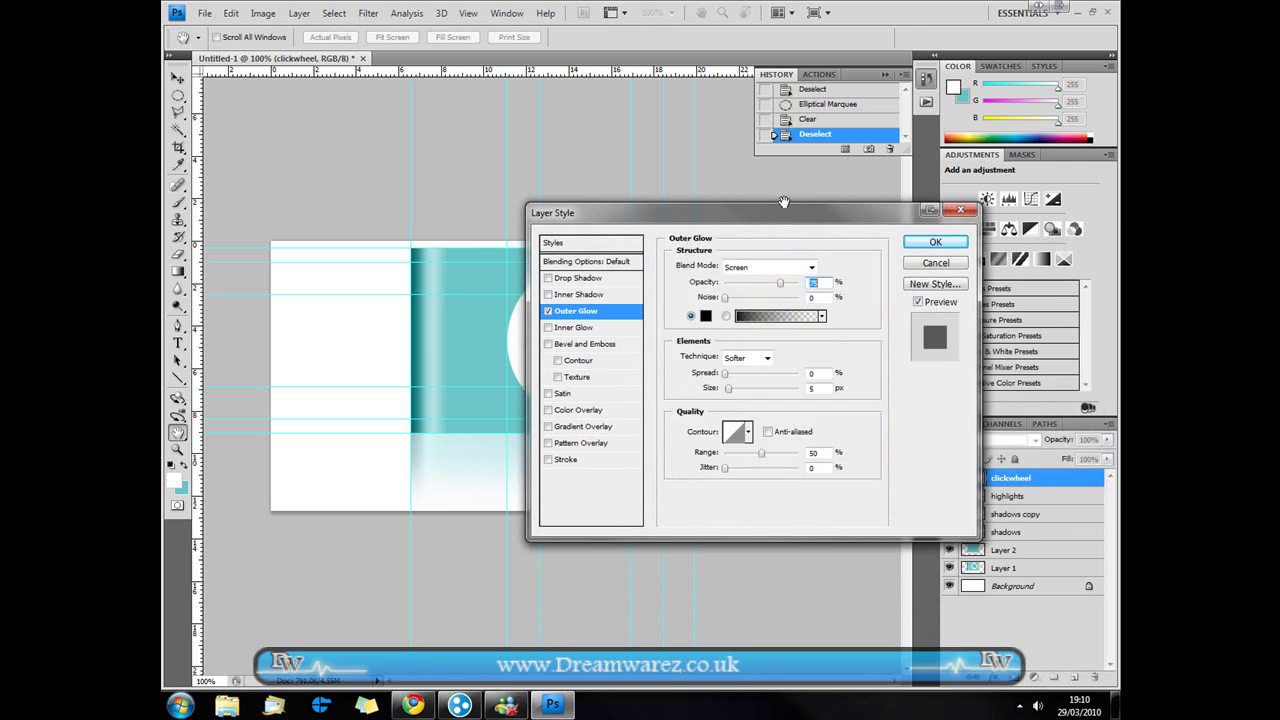
left_click_drag(782, 222, 936, 236)
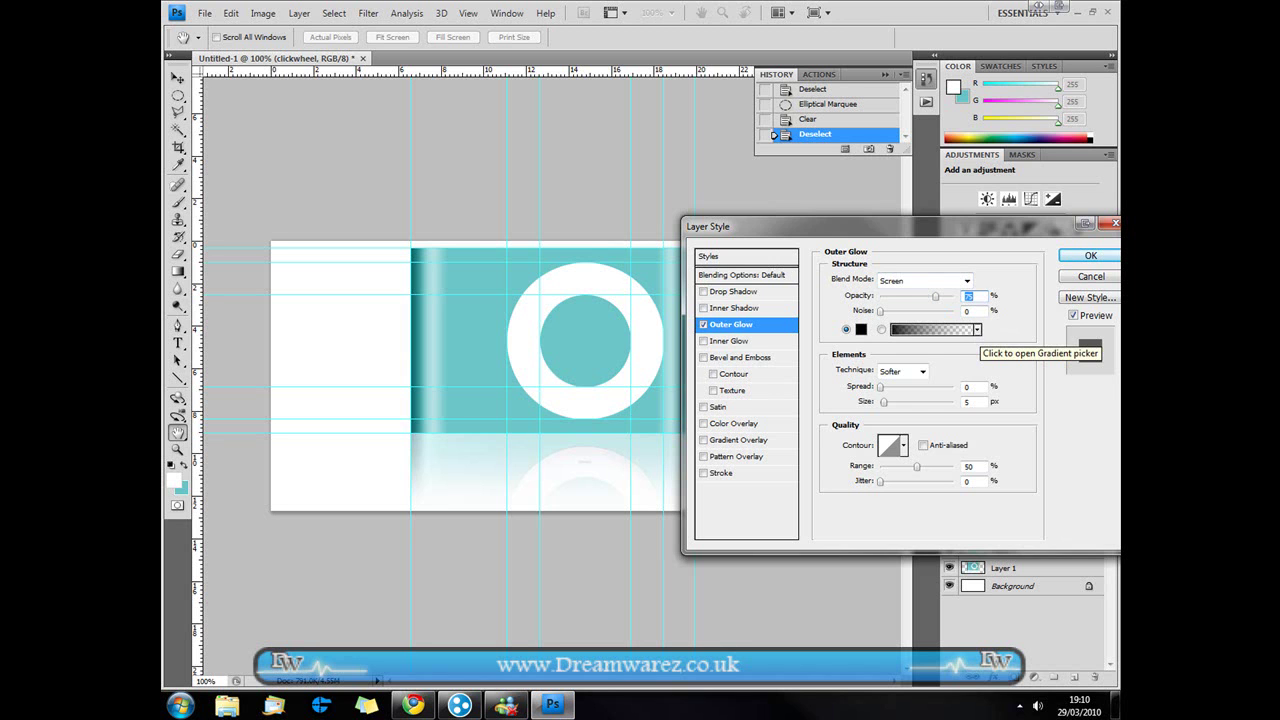
- Set the outer glow's opacity to 20%, size to 3 px, and blend mode to Normal
type("20")
key("Return")
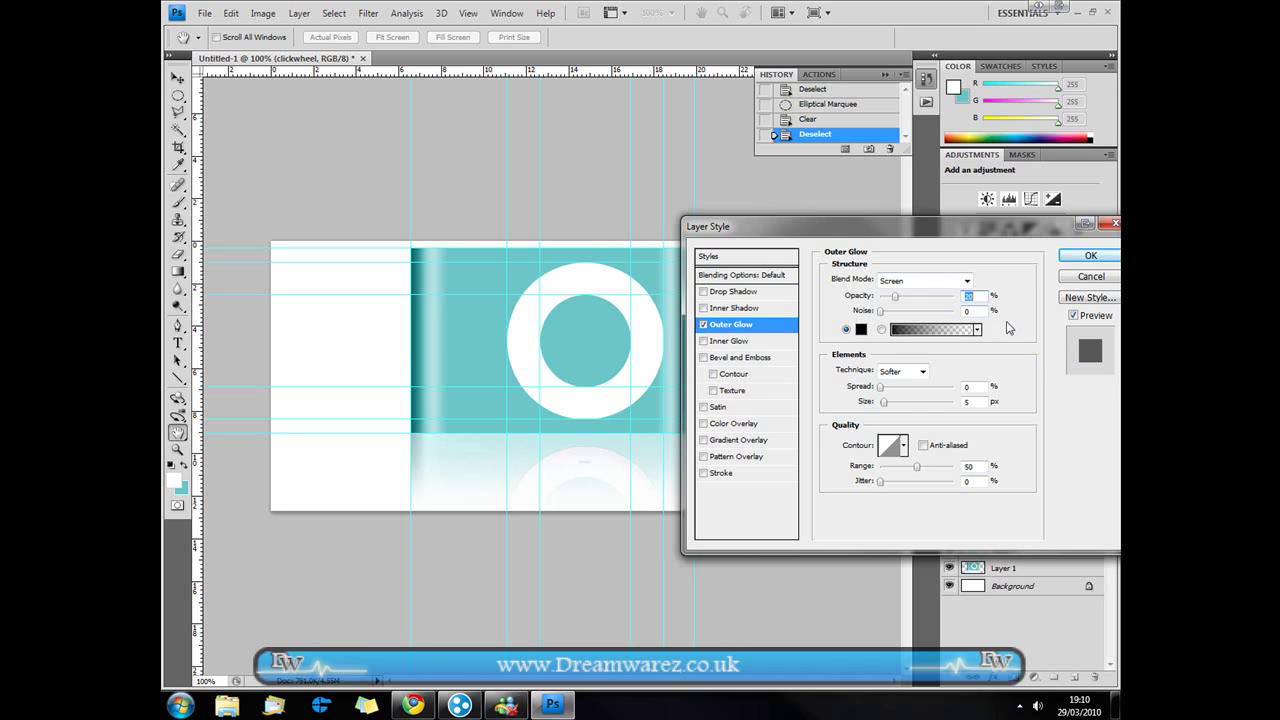
double_click(970, 402)
left_click(915, 281)
left_click(912, 295)
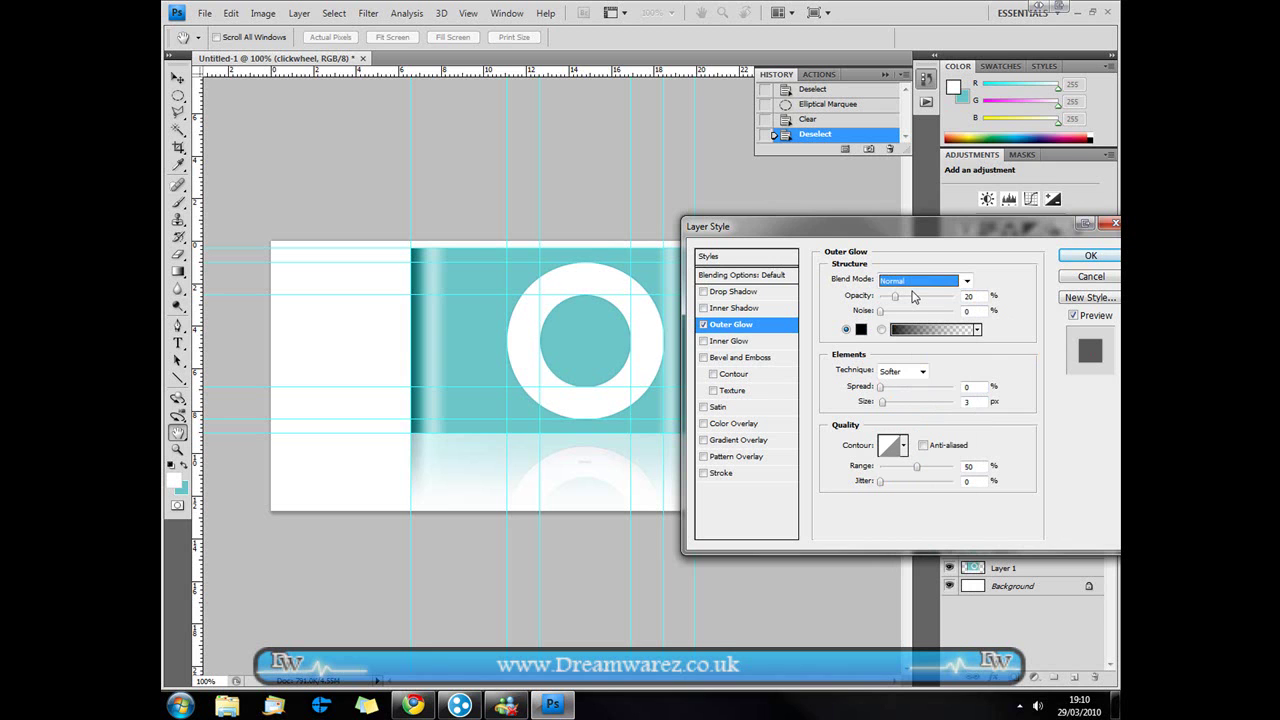
left_click(1008, 475)
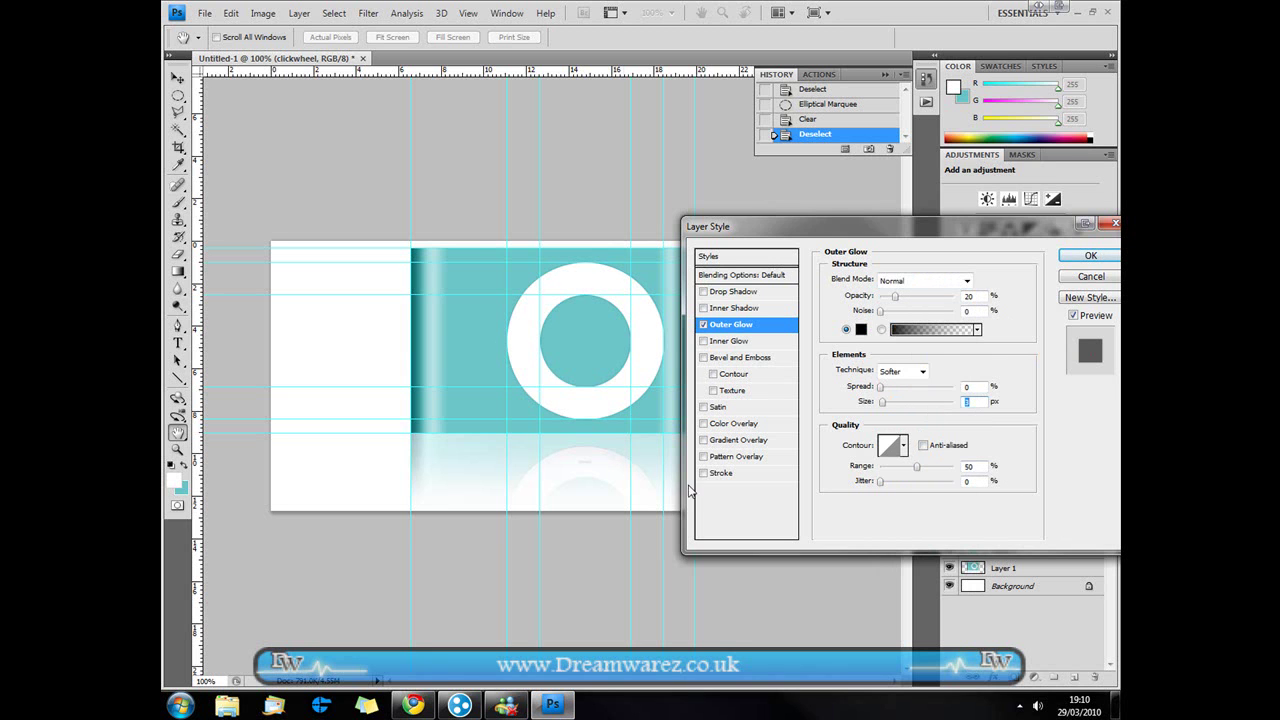
- Add a Bevel and Emboss to the clickwheel layer with a depth of 20% and a size of 10 px
left_click(740, 358)
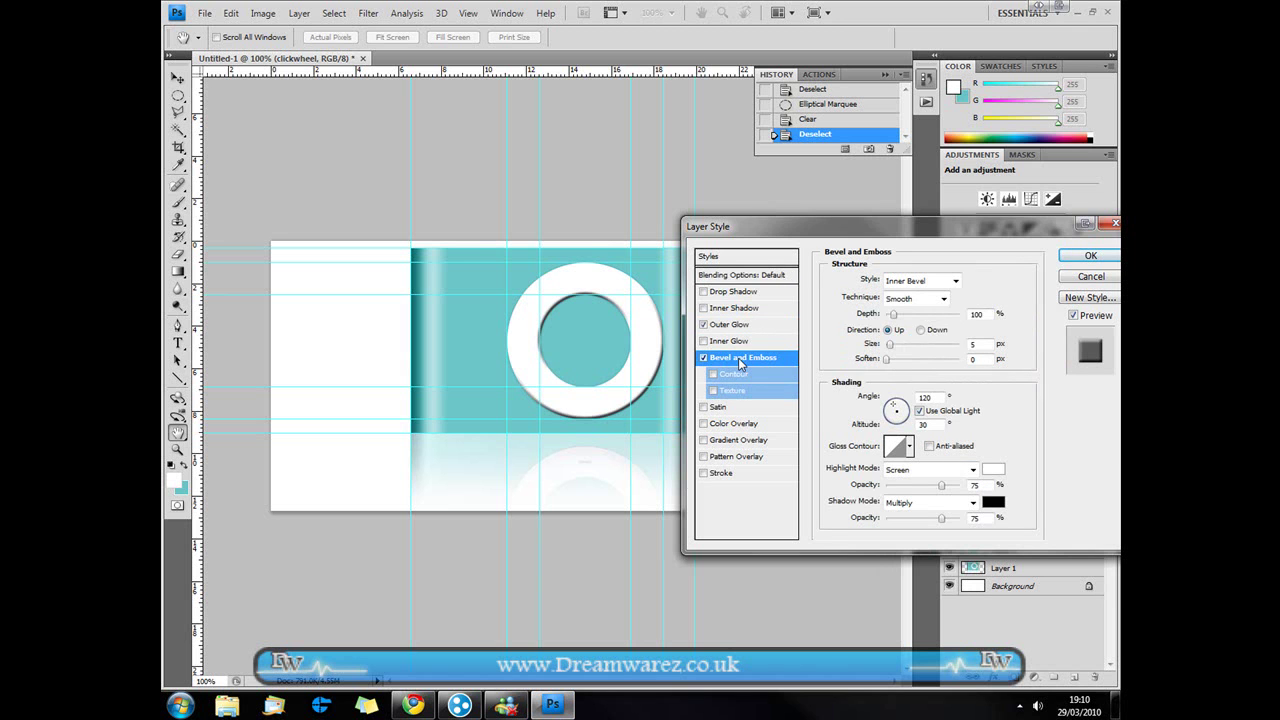
double_click(977, 314)
type("20")
double_click(983, 344)
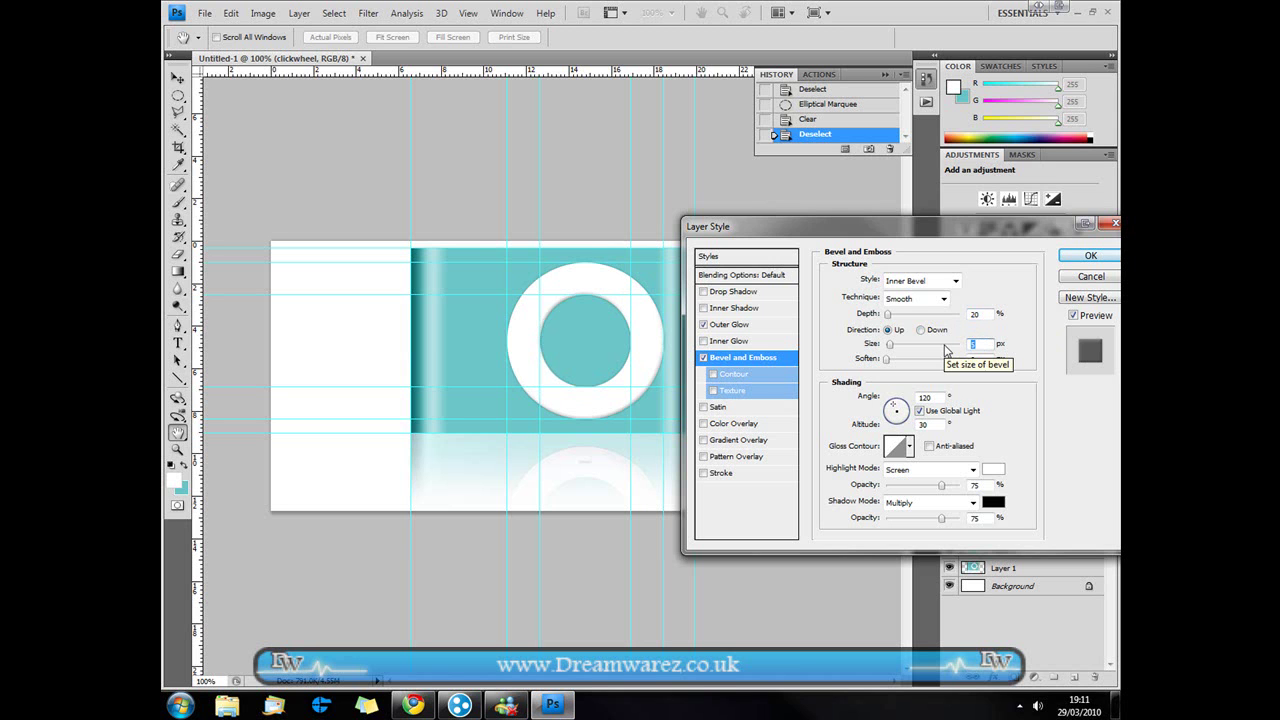
type("10")
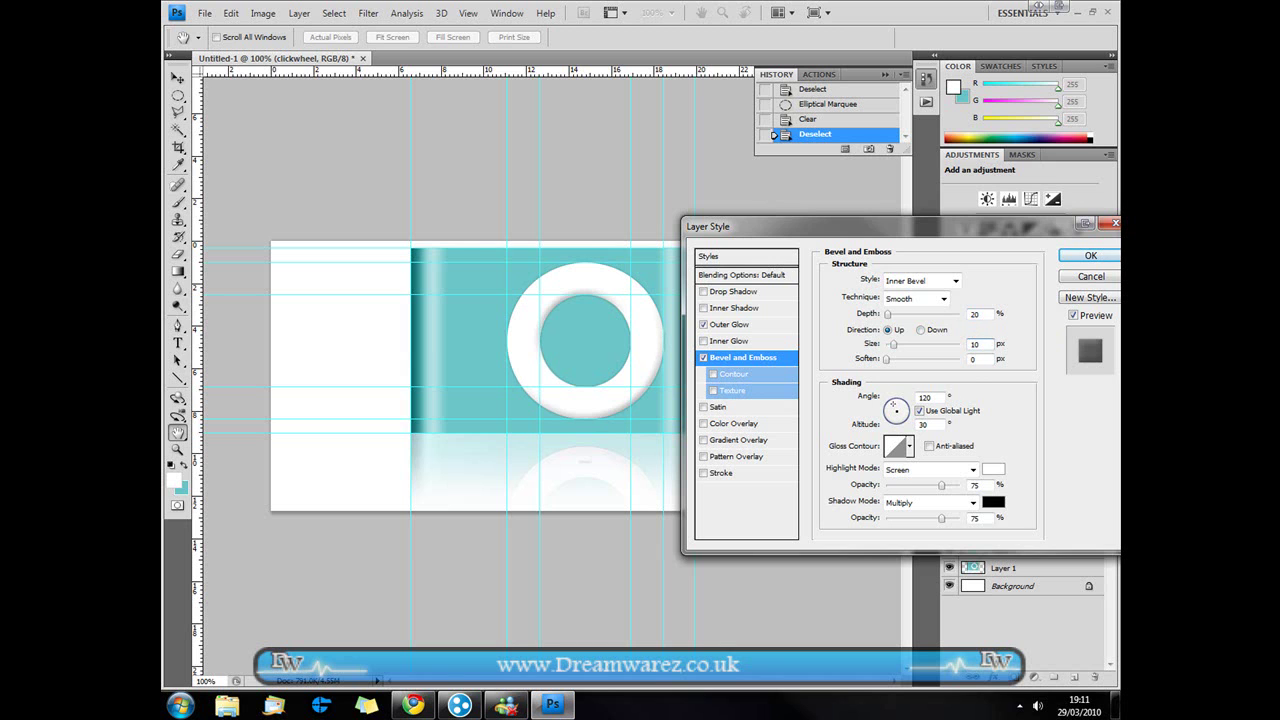
- Set the bevel's shadow opacity to 33%, adjust its softening, and apply the layer style
double_click(979, 358)
type("0")
double_click(973, 518)
type("33")
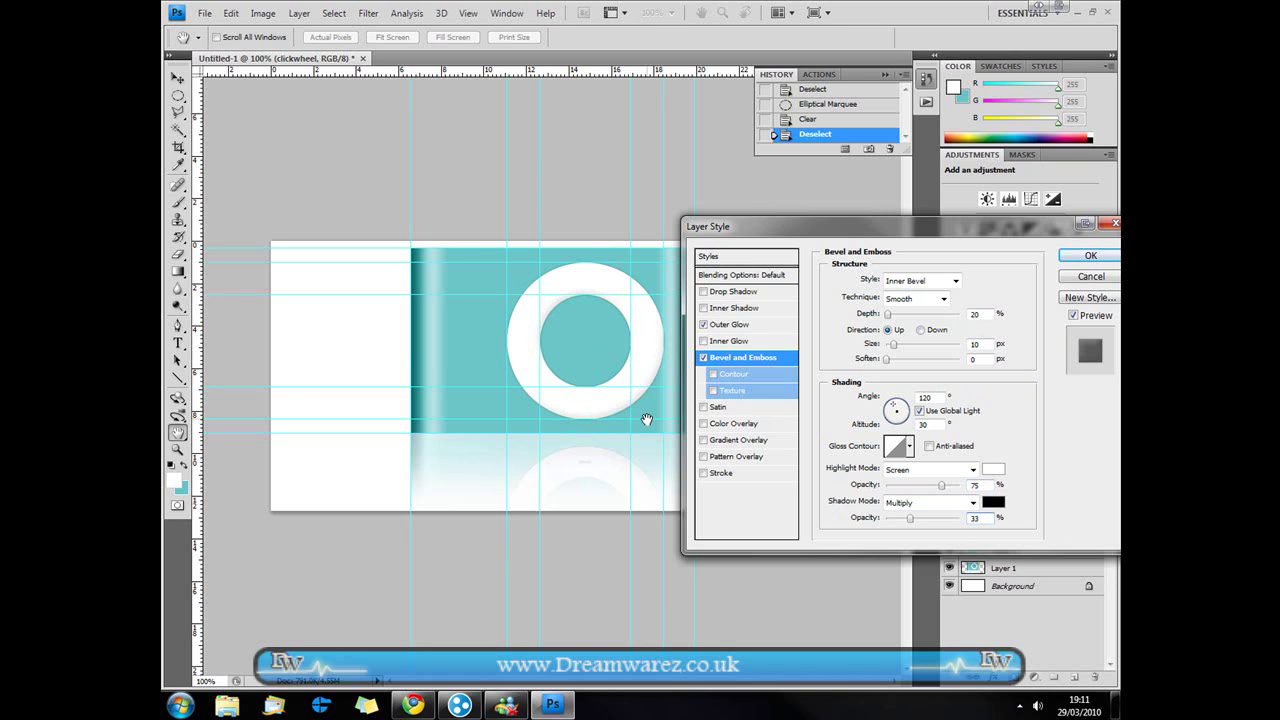
left_click_drag(885, 360, 902, 371)
left_click(1065, 259)
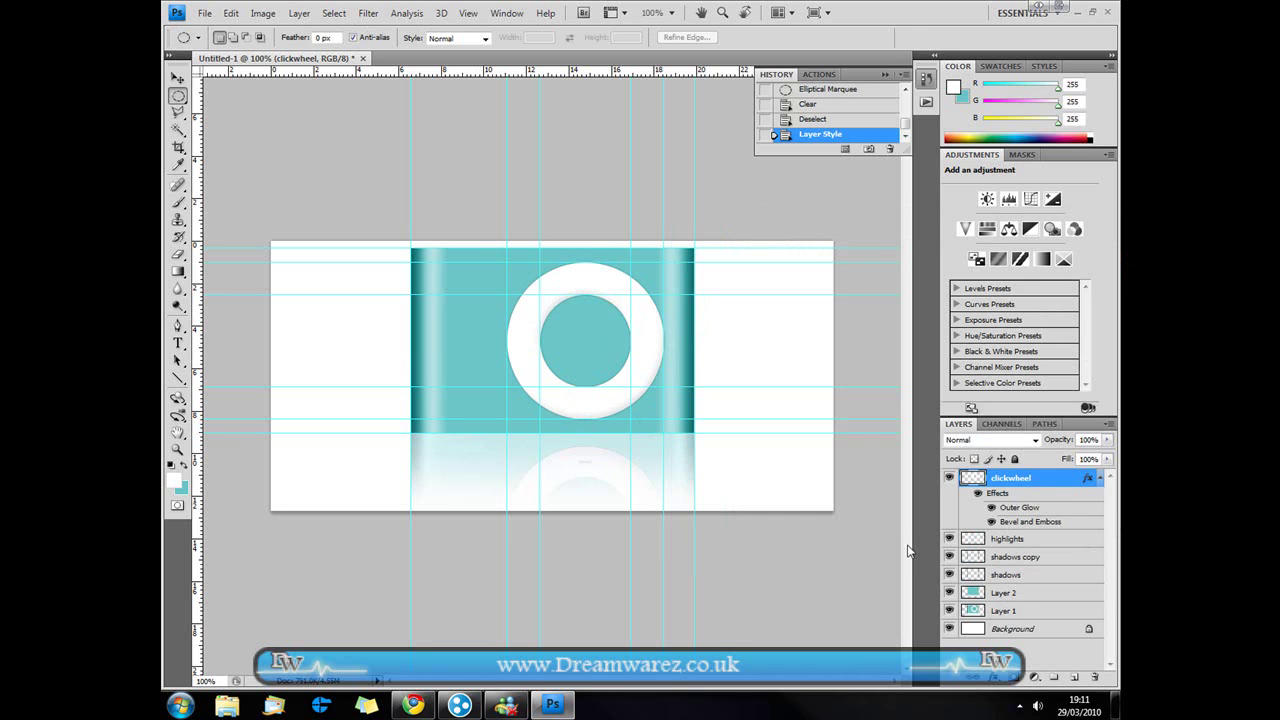
- Bring the Layer 1 reference image to the top of the layer stack and create a new layer named symbols above it
left_click_drag(1003, 614, 1015, 477)
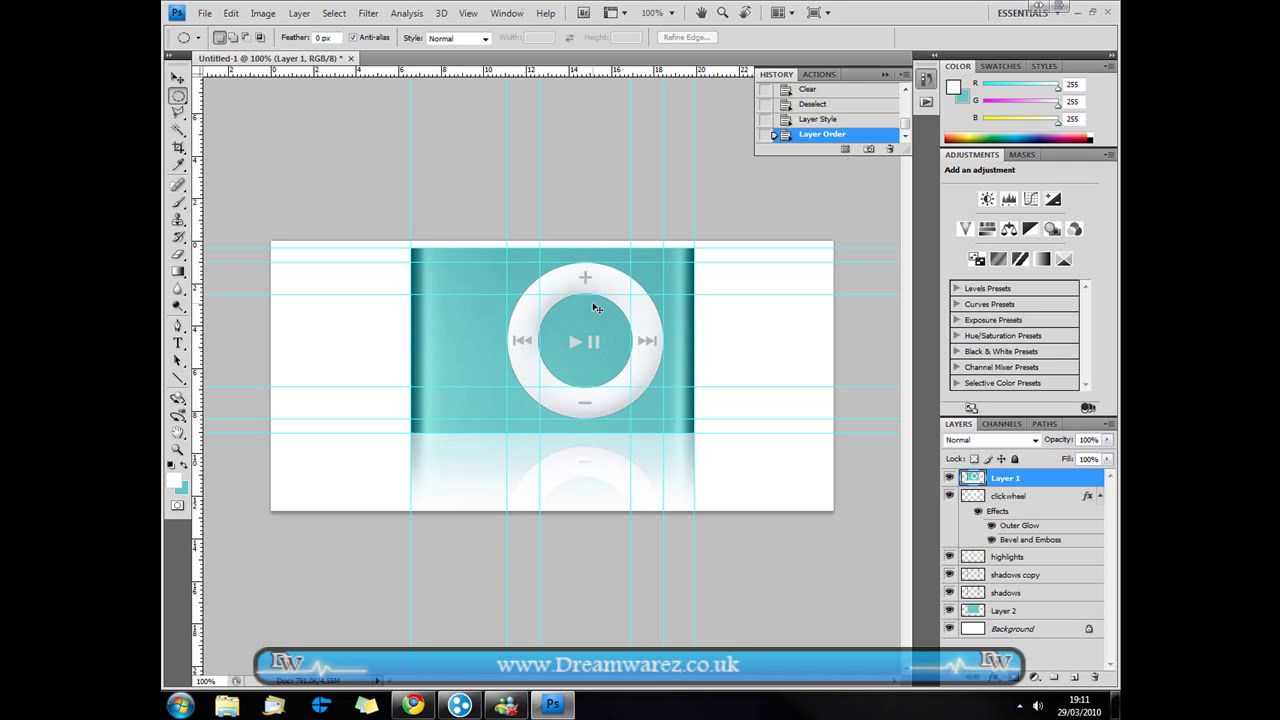
key("ctrl+plus")
key("ctrl+plus")
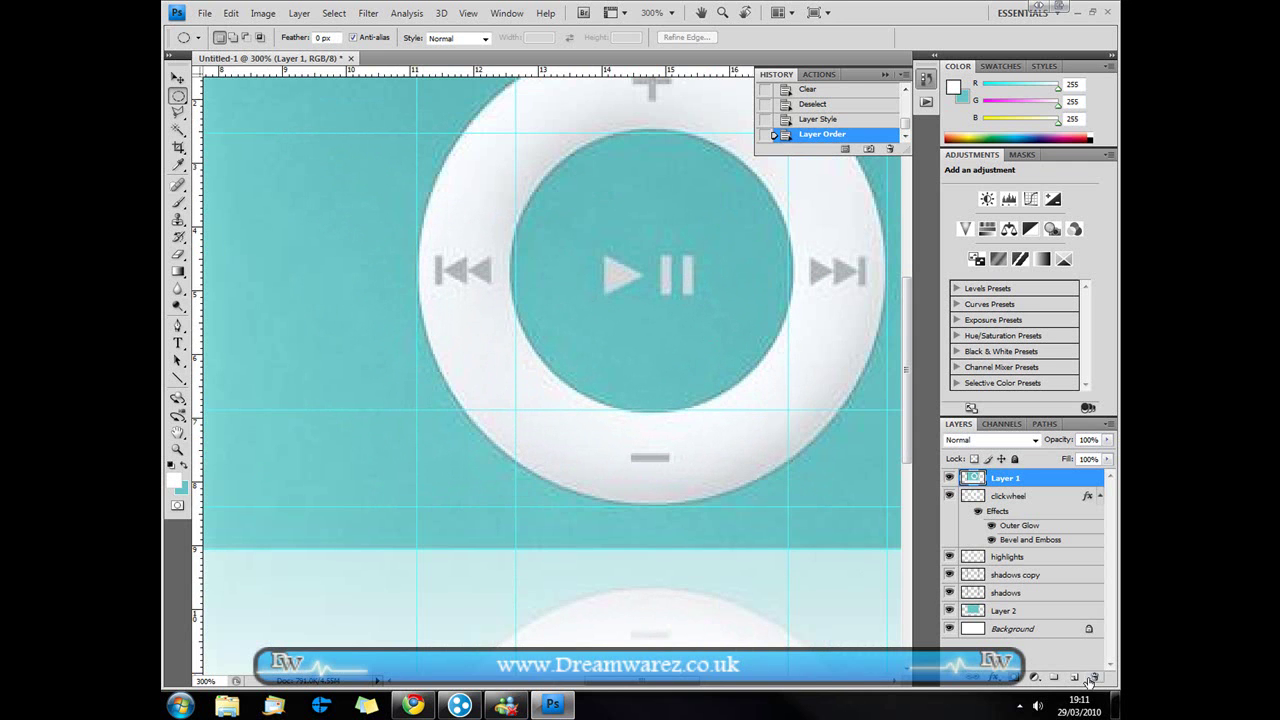
left_click(1074, 678)
double_click(1005, 478)
type("symbols")
key("Return")
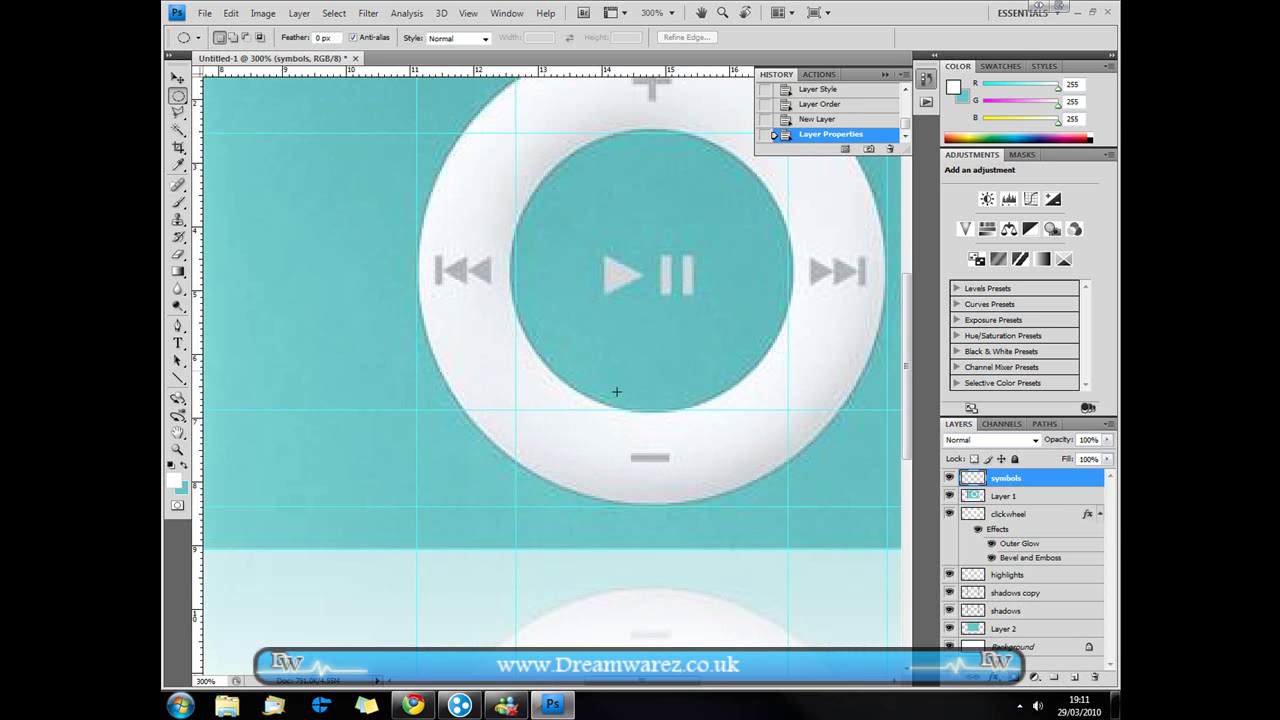
- Choose the Polygonal Lasso and sample the rewind symbol's grey (#b0b4b7) as the foreground colour
scroll(616, 392, "up", 2)
left_click(178, 112)
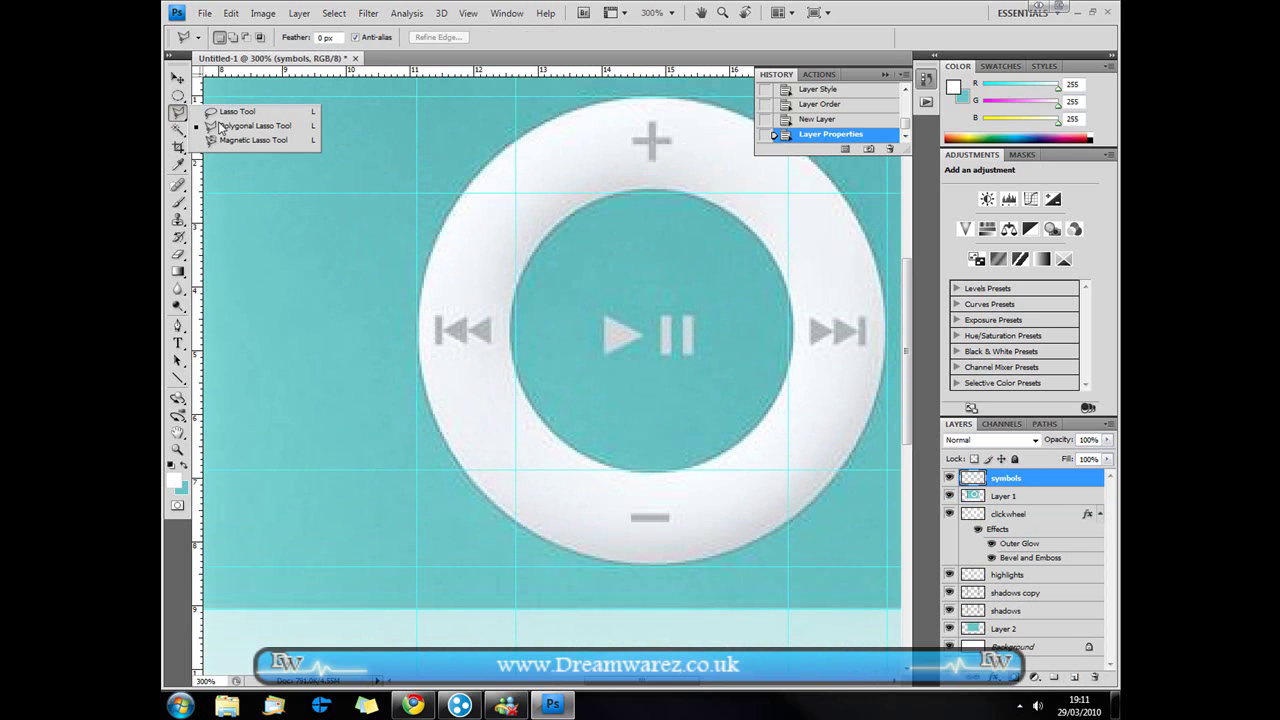
left_click(222, 127)
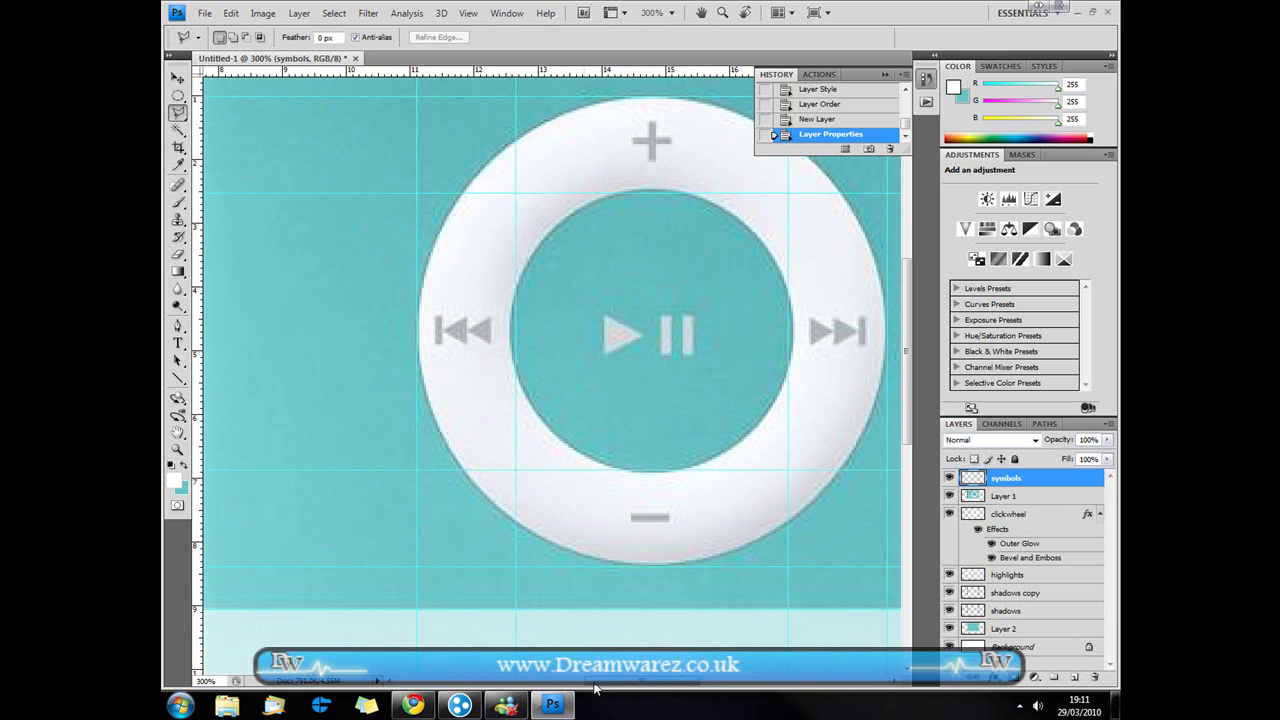
left_click_drag(603, 688, 613, 688)
left_click(174, 481)
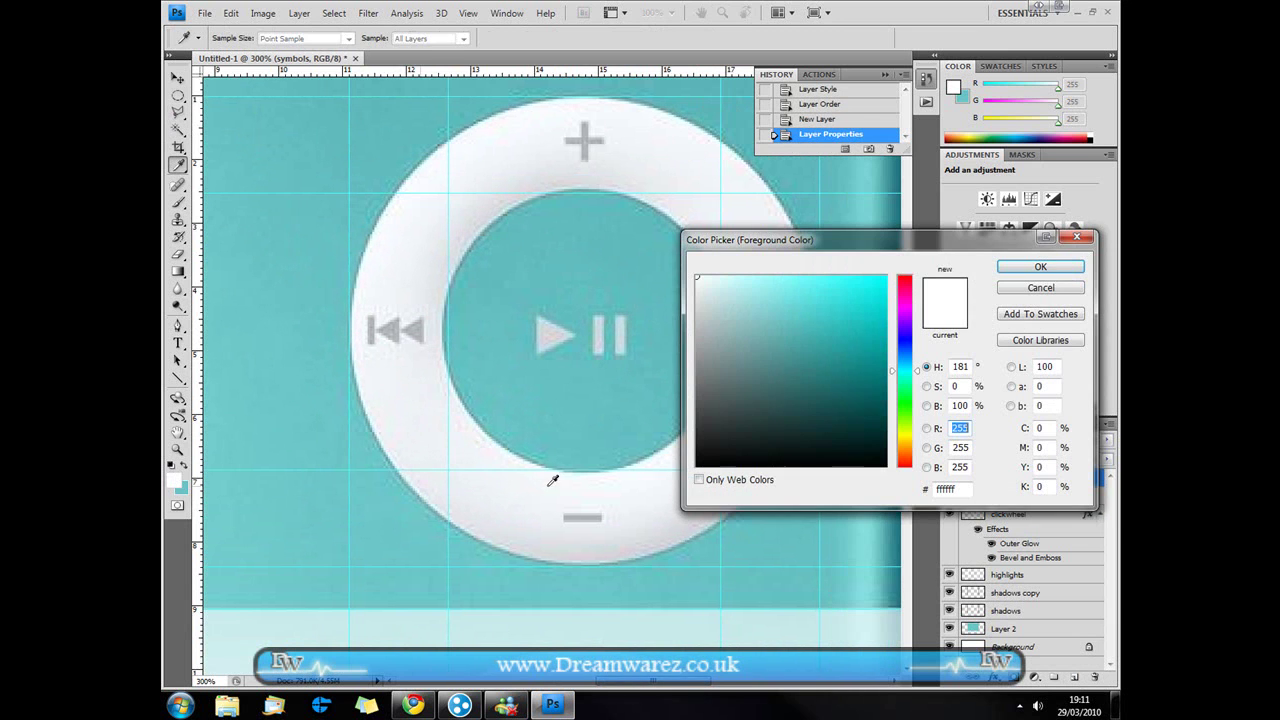
left_click(394, 321)
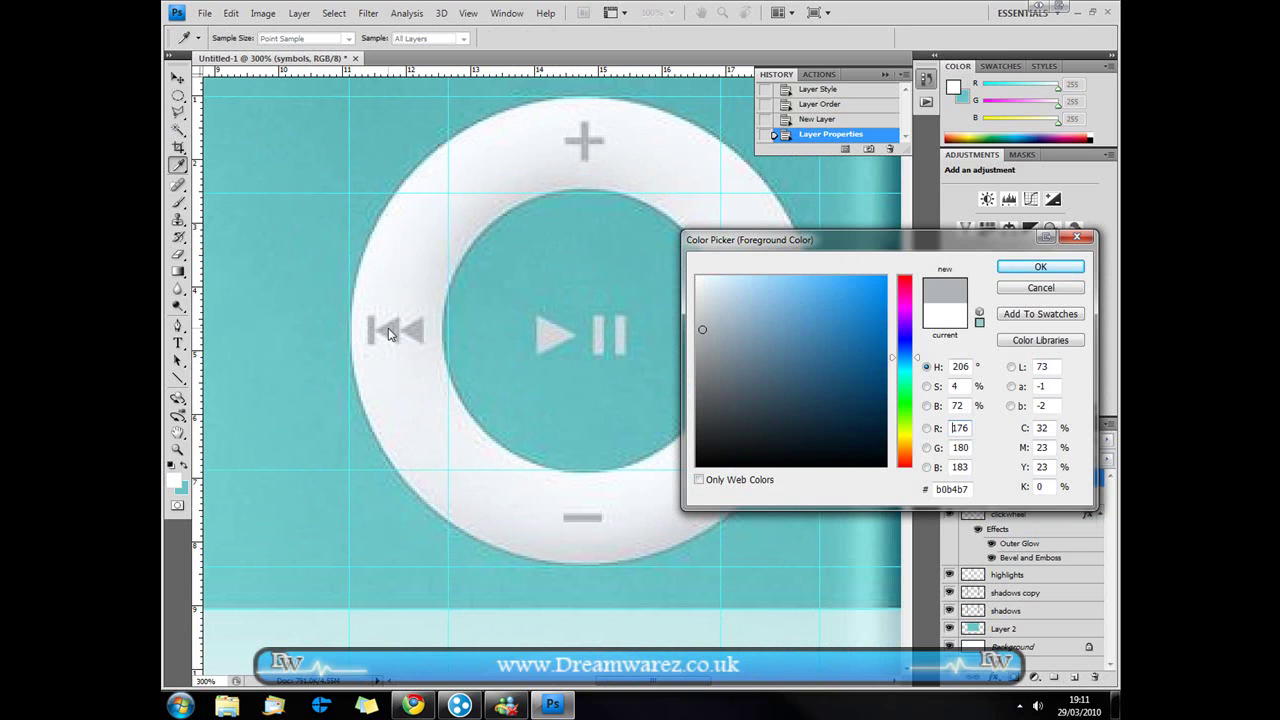
left_click(1038, 267)
- Trace the rewind symbol on the click wheel with the Polygonal Lasso and fill it with the foreground grey
left_click(376, 327)
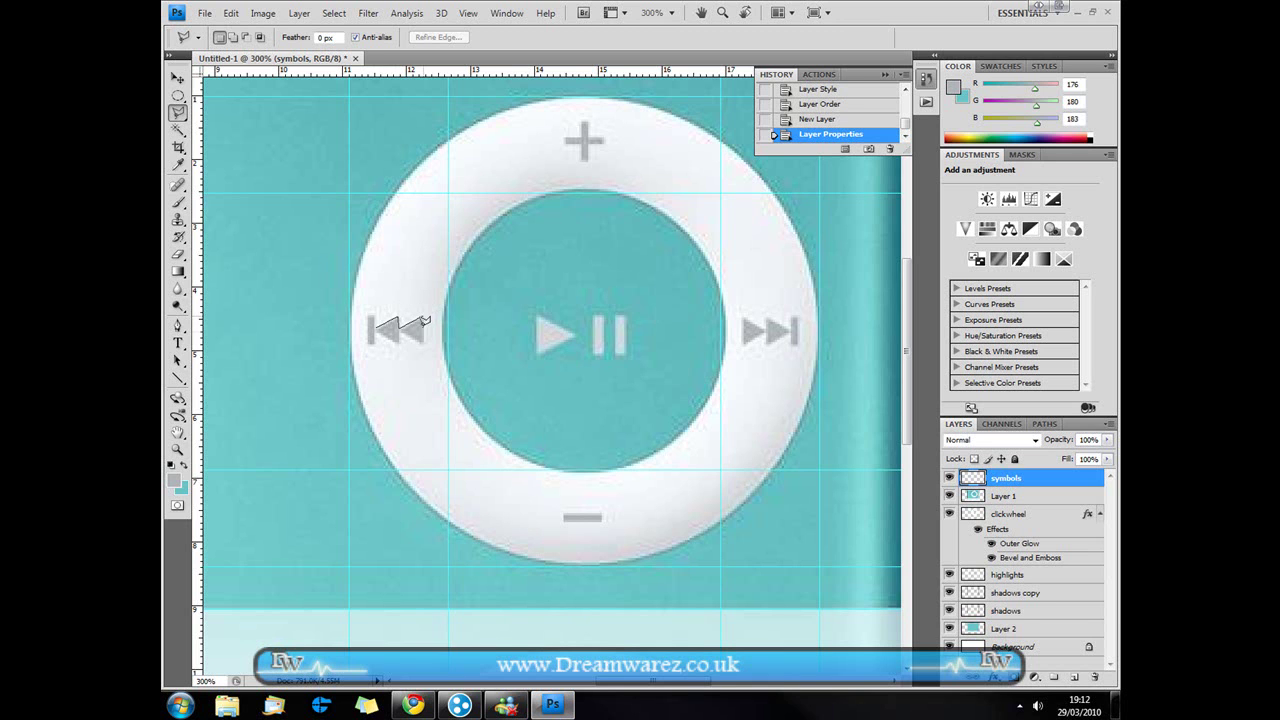
left_click(423, 339)
left_click(380, 338)
left_click(378, 322)
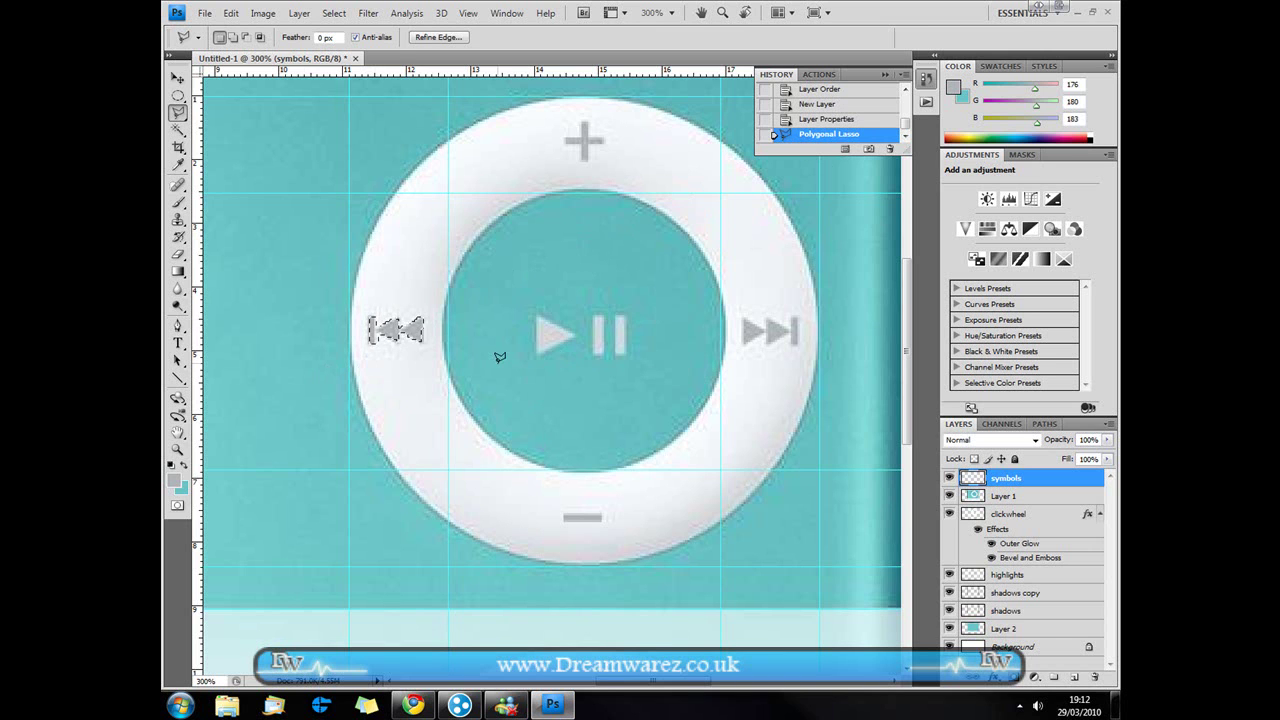
key("alt+BackSpace")
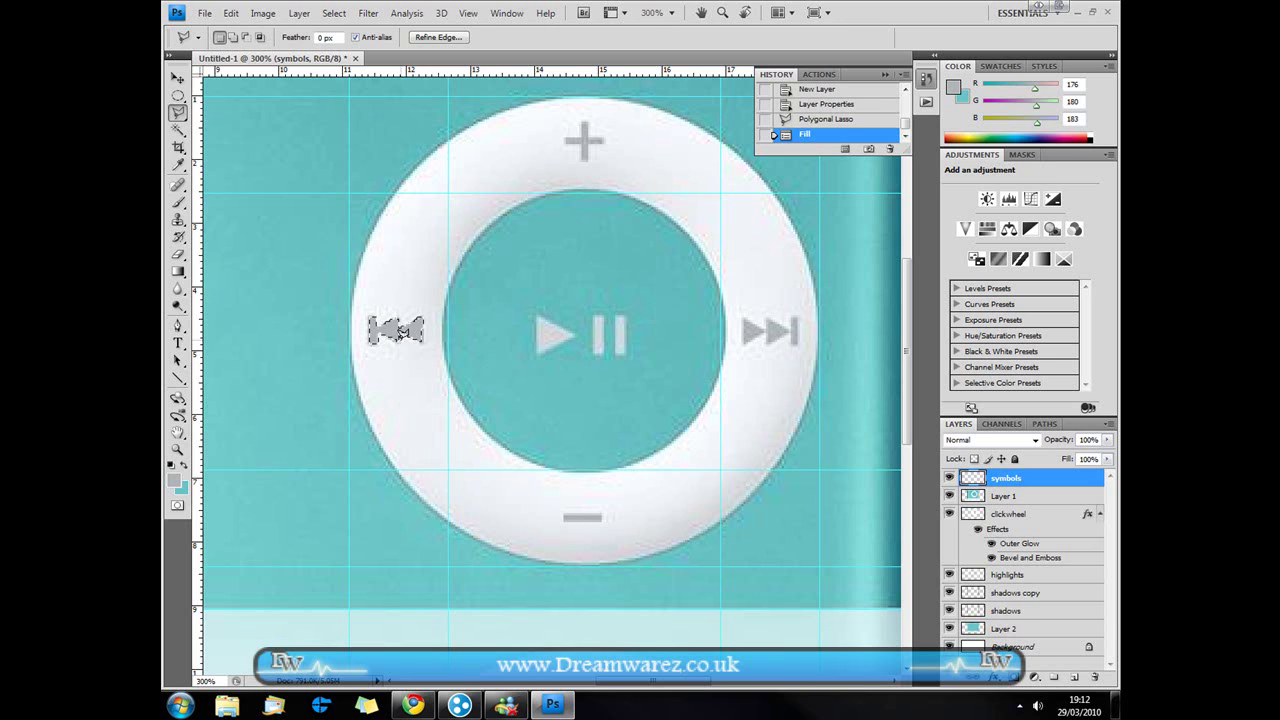
- Duplicate the rewind symbol over the forward symbol, flip the copy horizontally, align it with the reference, and deselect
key("v")
left_click_drag(394, 334, 765, 333)
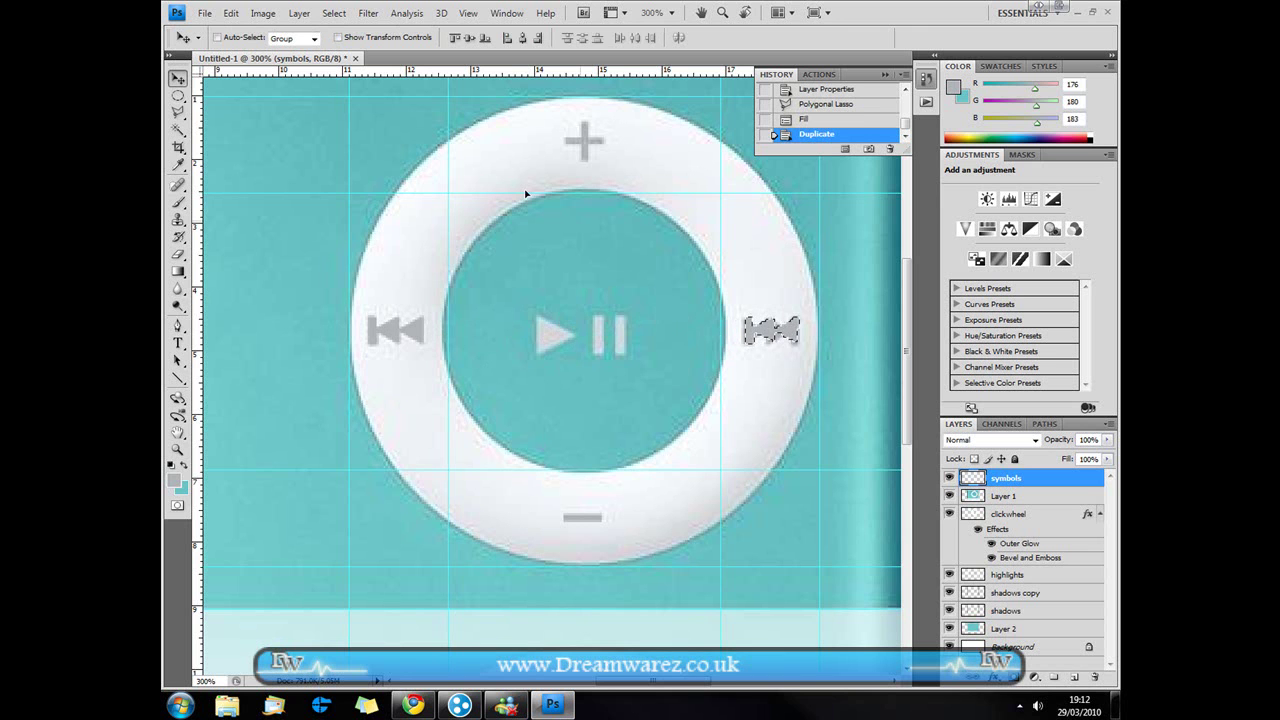
left_click(231, 13)
mouse_move(360, 292)
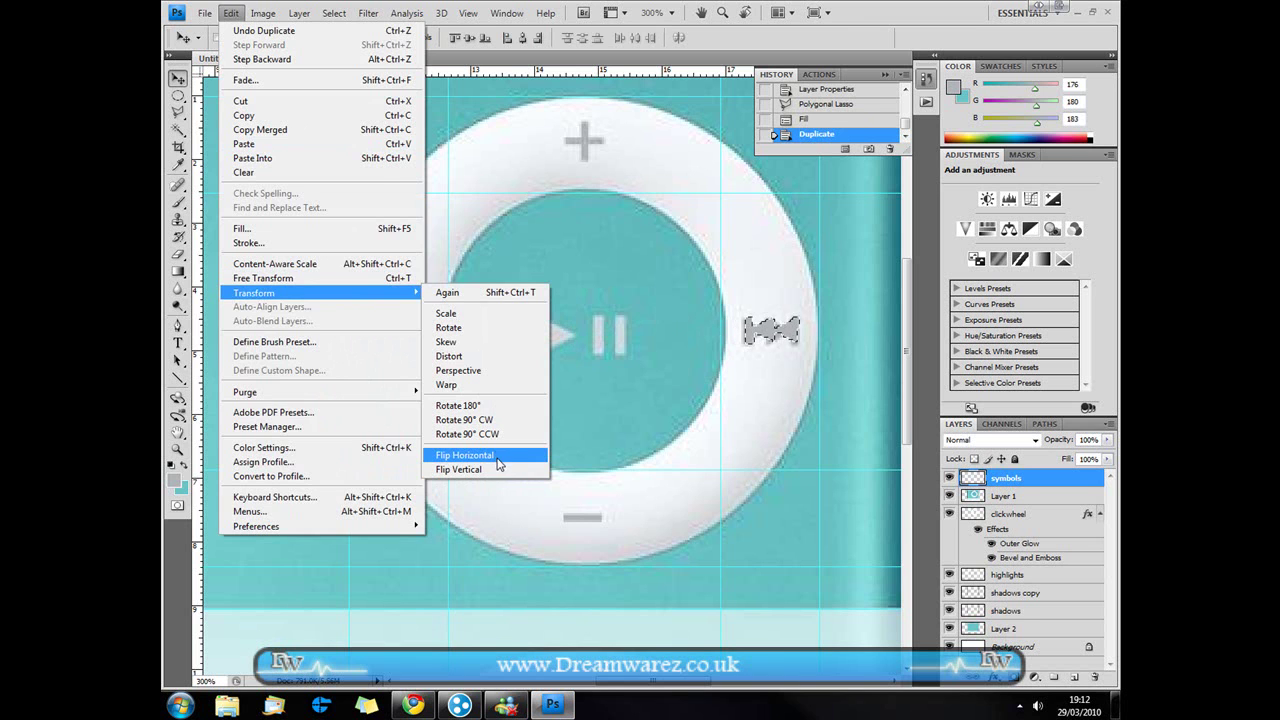
left_click(497, 462)
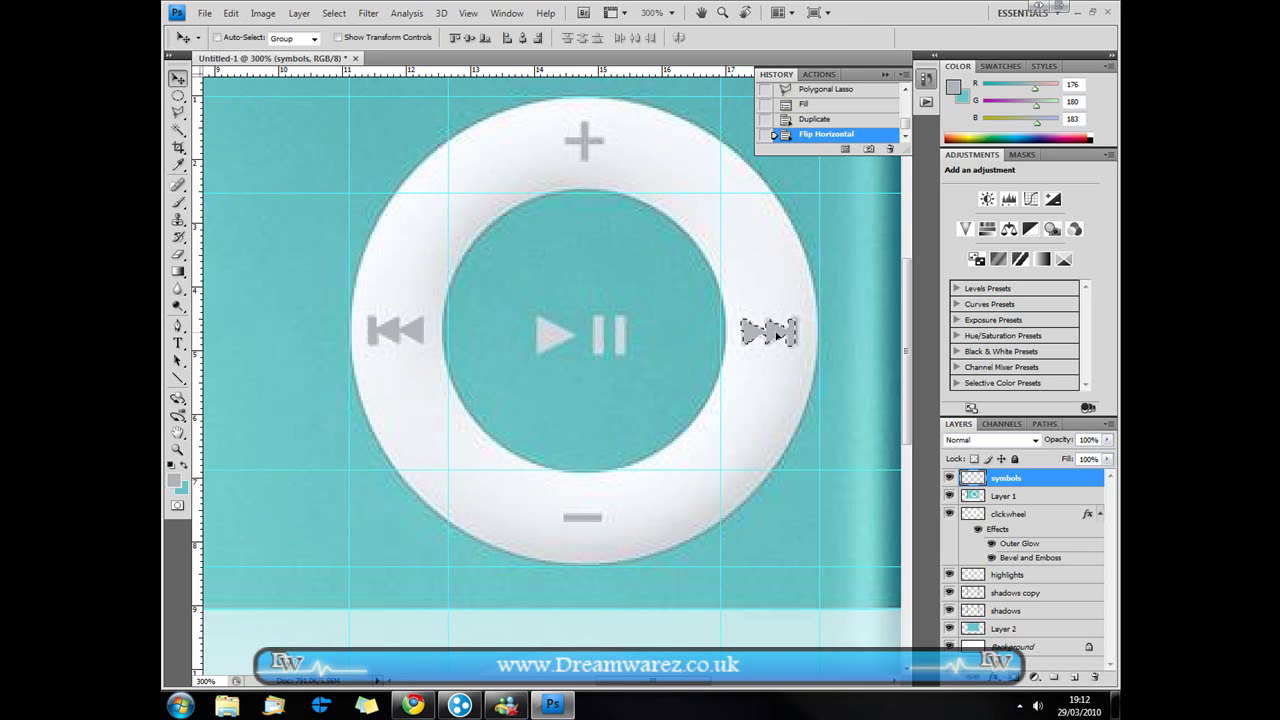
left_click(775, 337)
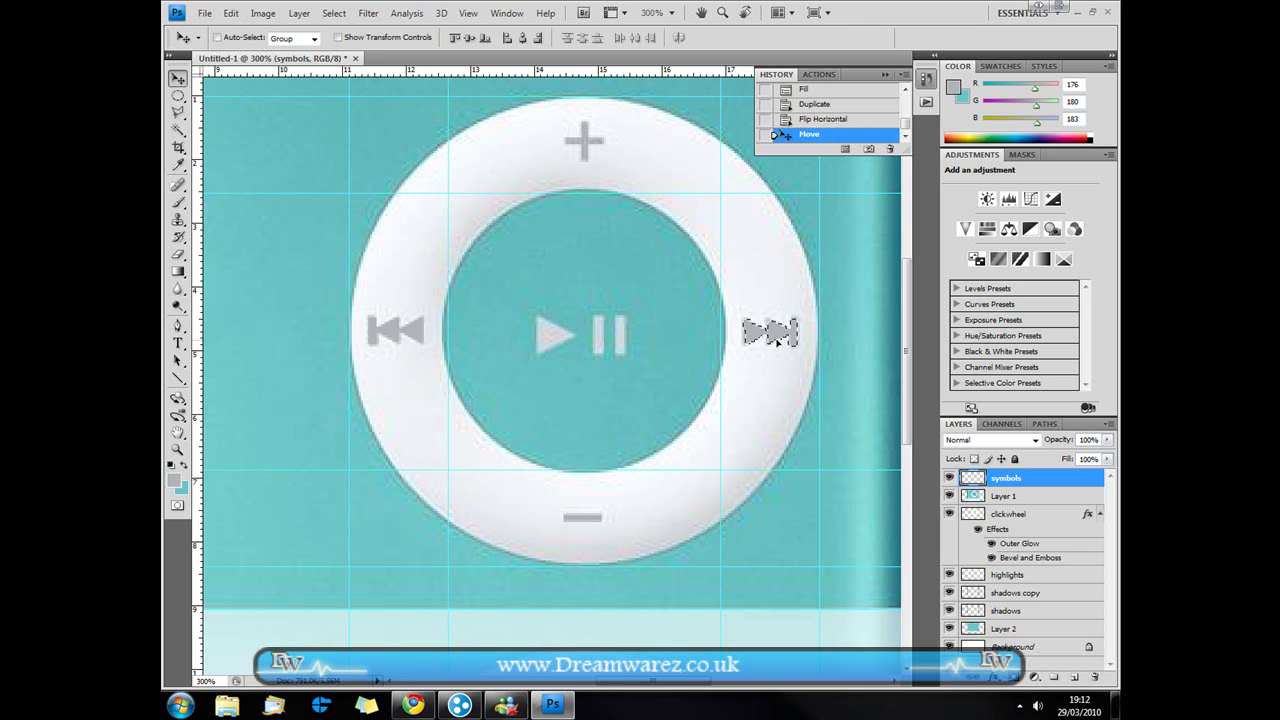
key("ctrl+d")
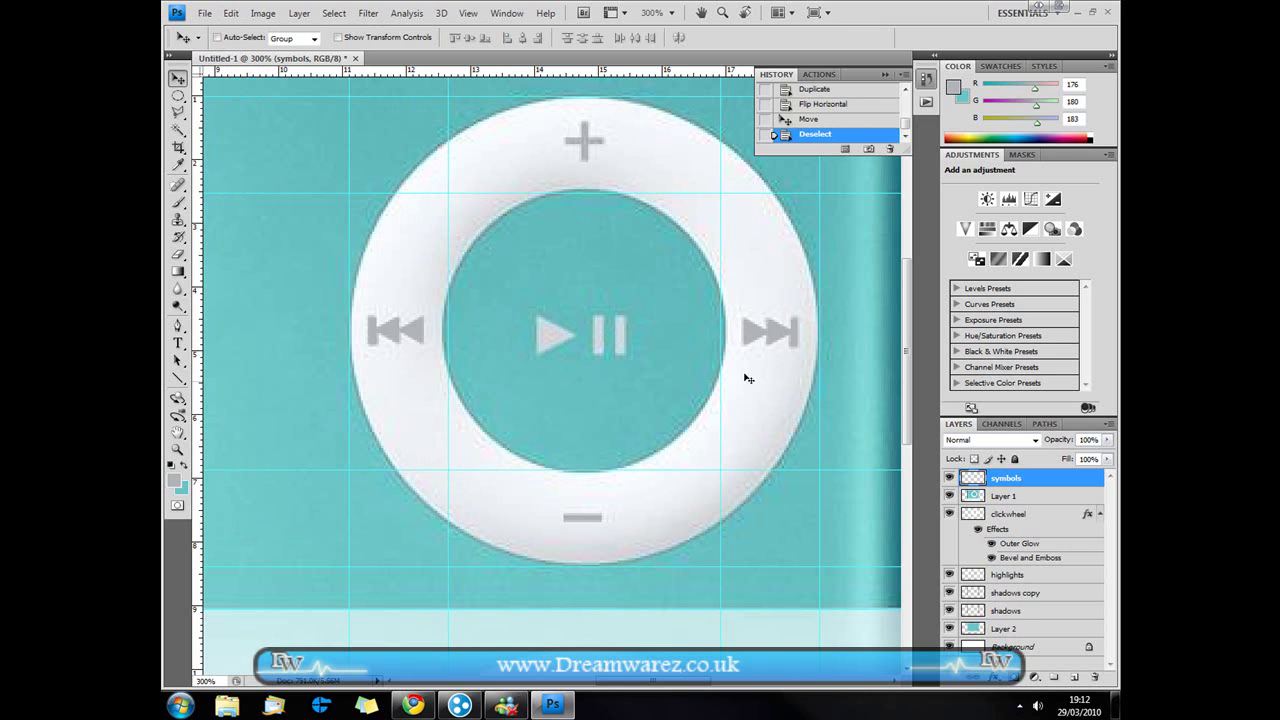
- Trace the play triangle with the Polygonal Lasso, fill it with light grey (RGB 218, 218, 226), and deselect
left_click_drag(178, 112, 215, 129)
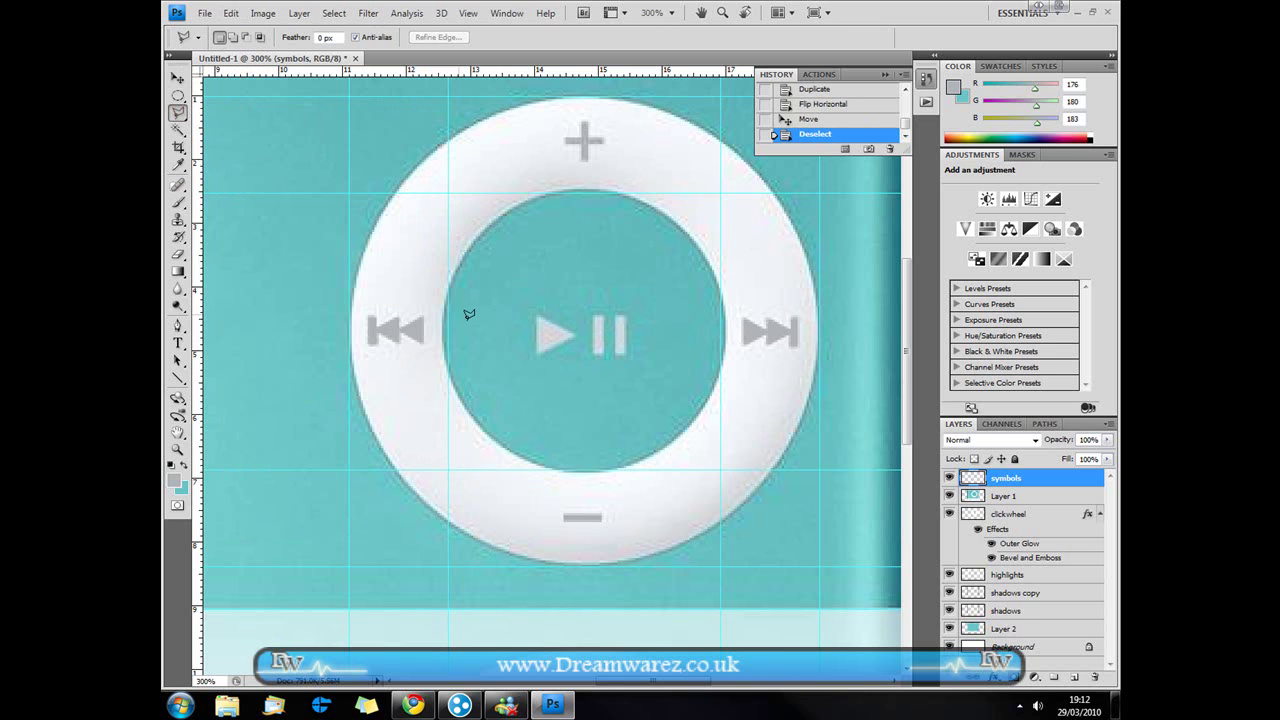
left_click(538, 316)
left_click(573, 334)
left_click(538, 348)
left_click(538, 315)
left_click(538, 313)
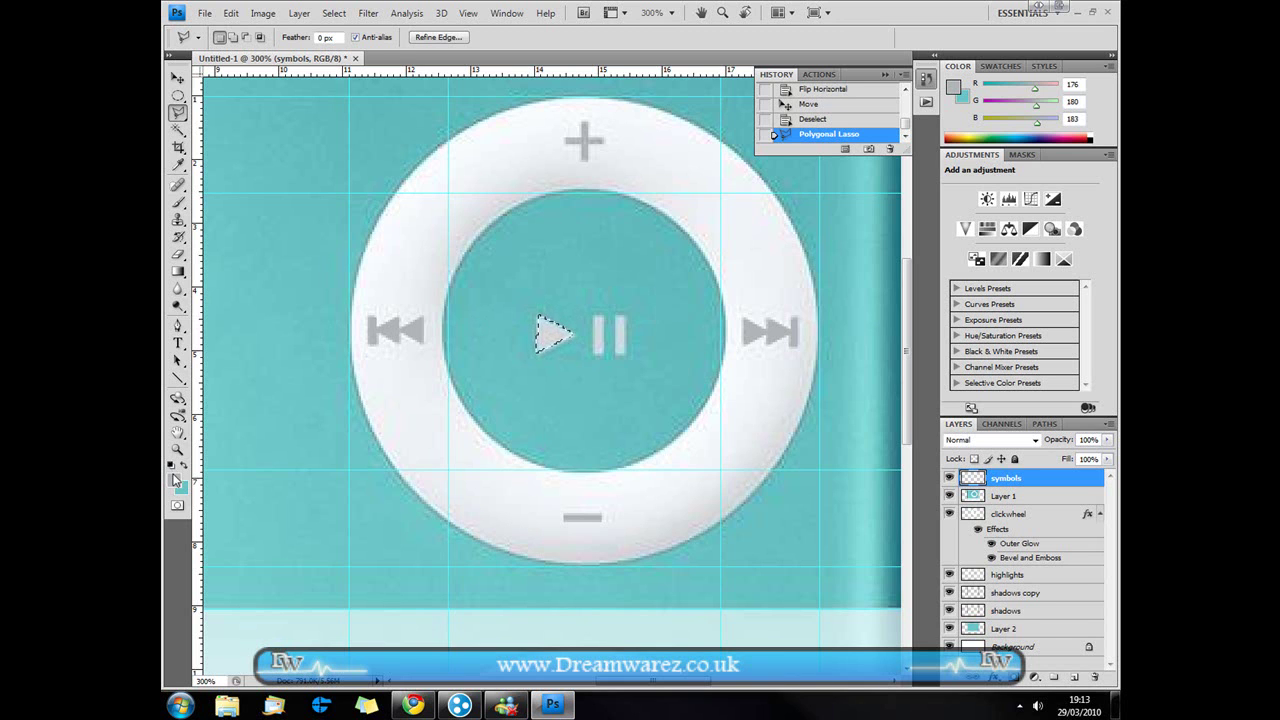
left_click(175, 479)
left_click(1030, 268)
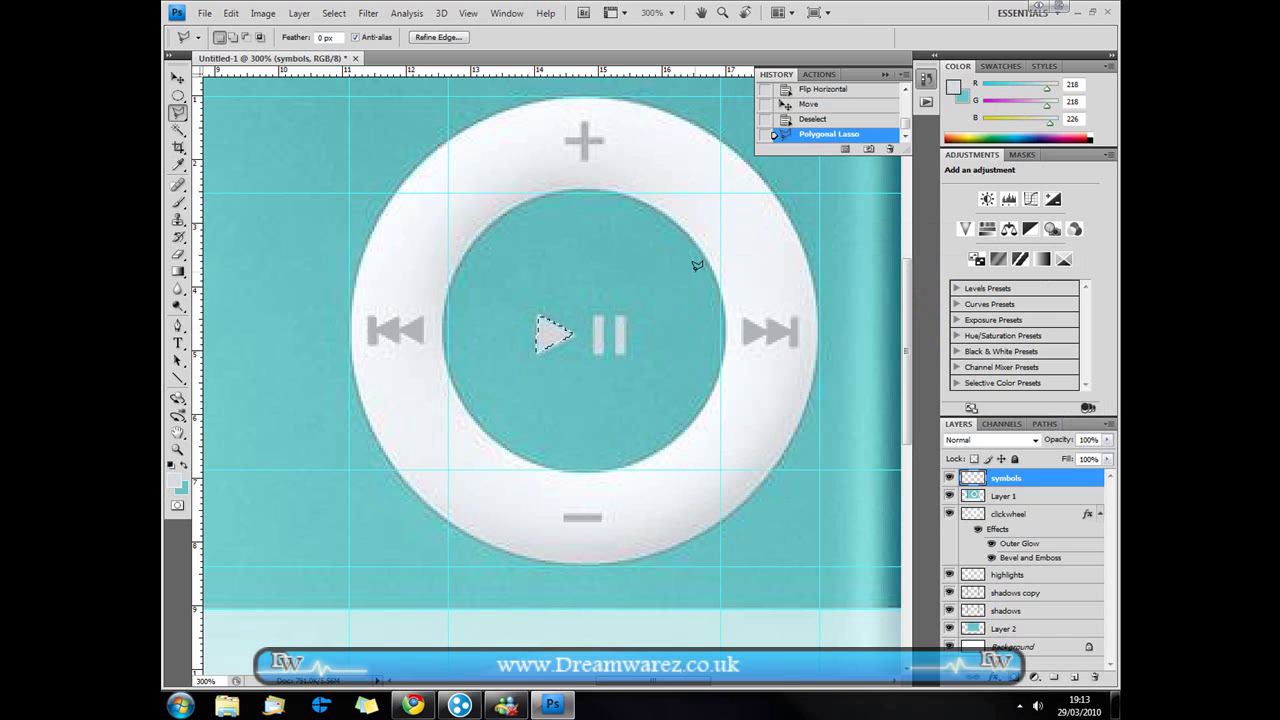
key("alt+BackSpace")
key("ctrl+d")
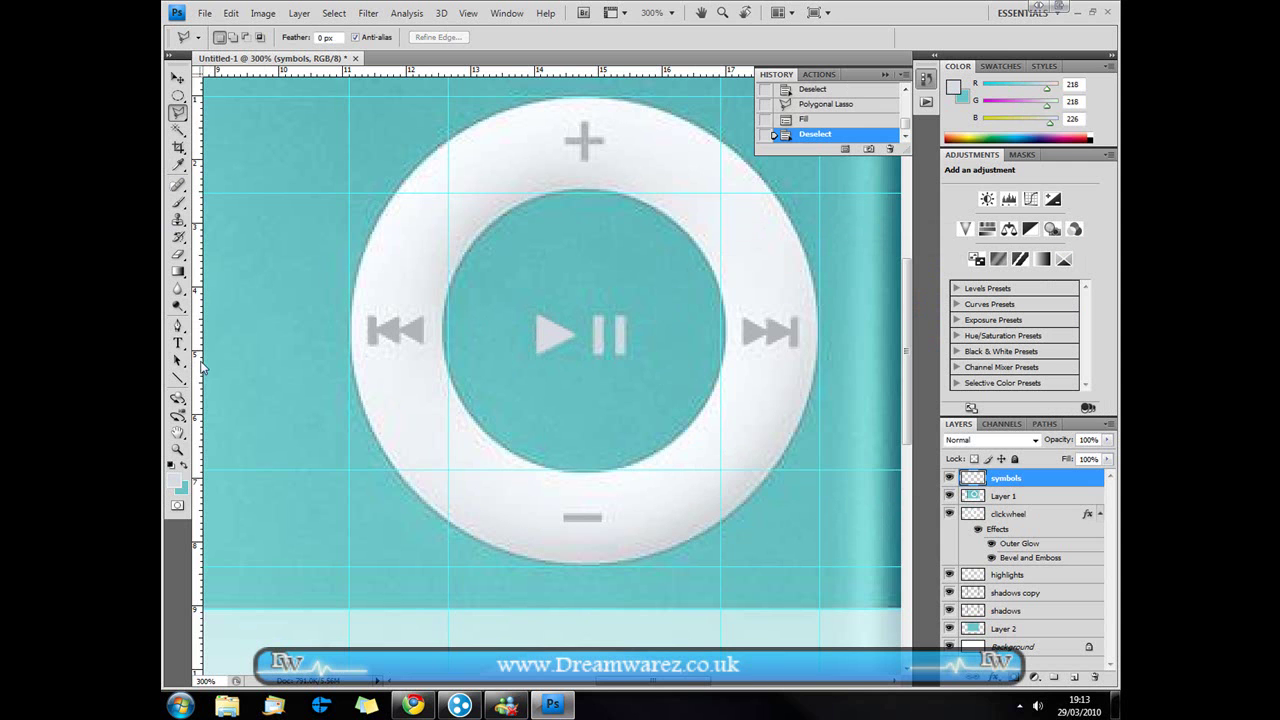
- Begin tracing the pause bars beside the play triangle with the Line tool
left_click_drag(178, 378, 234, 438)
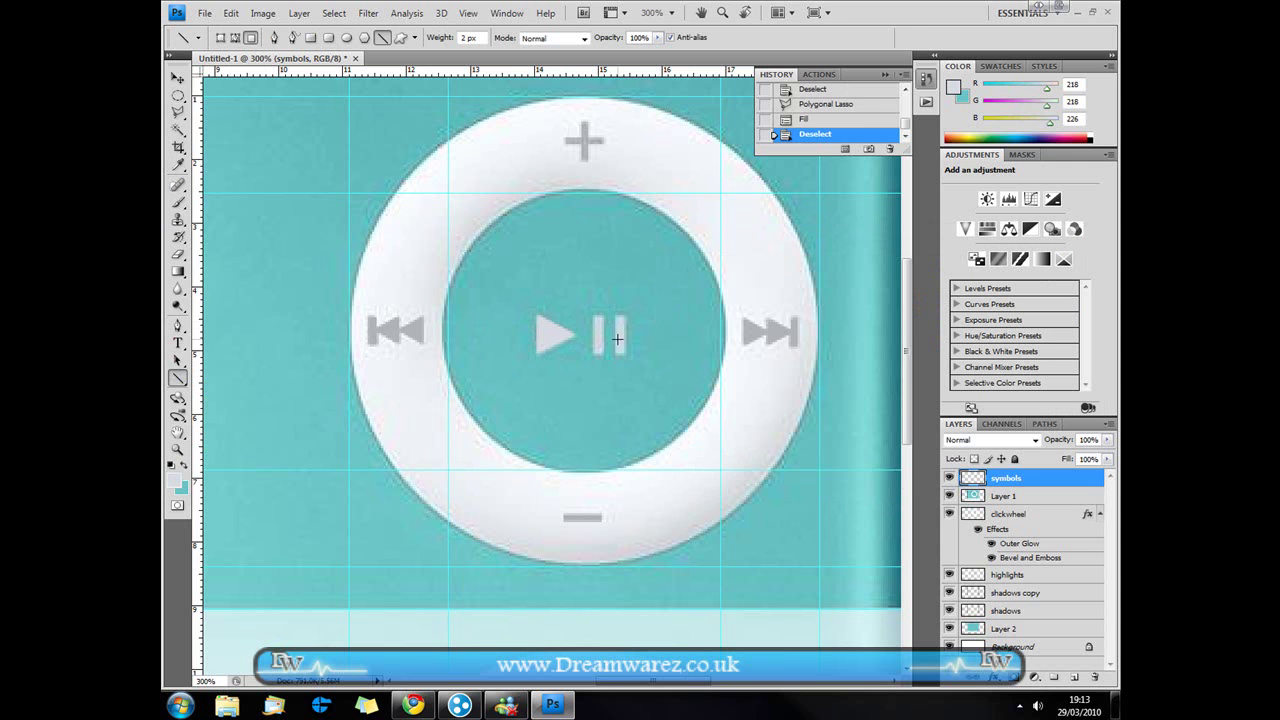
key("ctrl+plus")
key("ctrl+plus")
key("ctrl+plus")
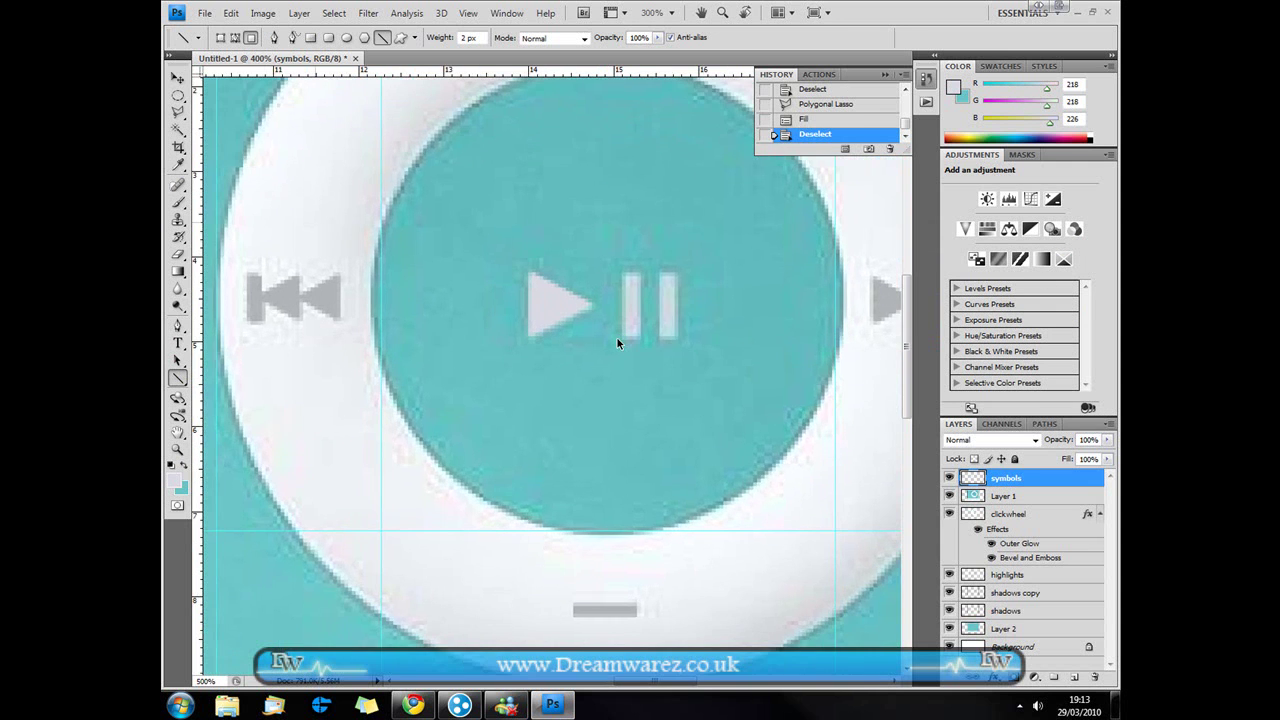
key("ctrl+plus")
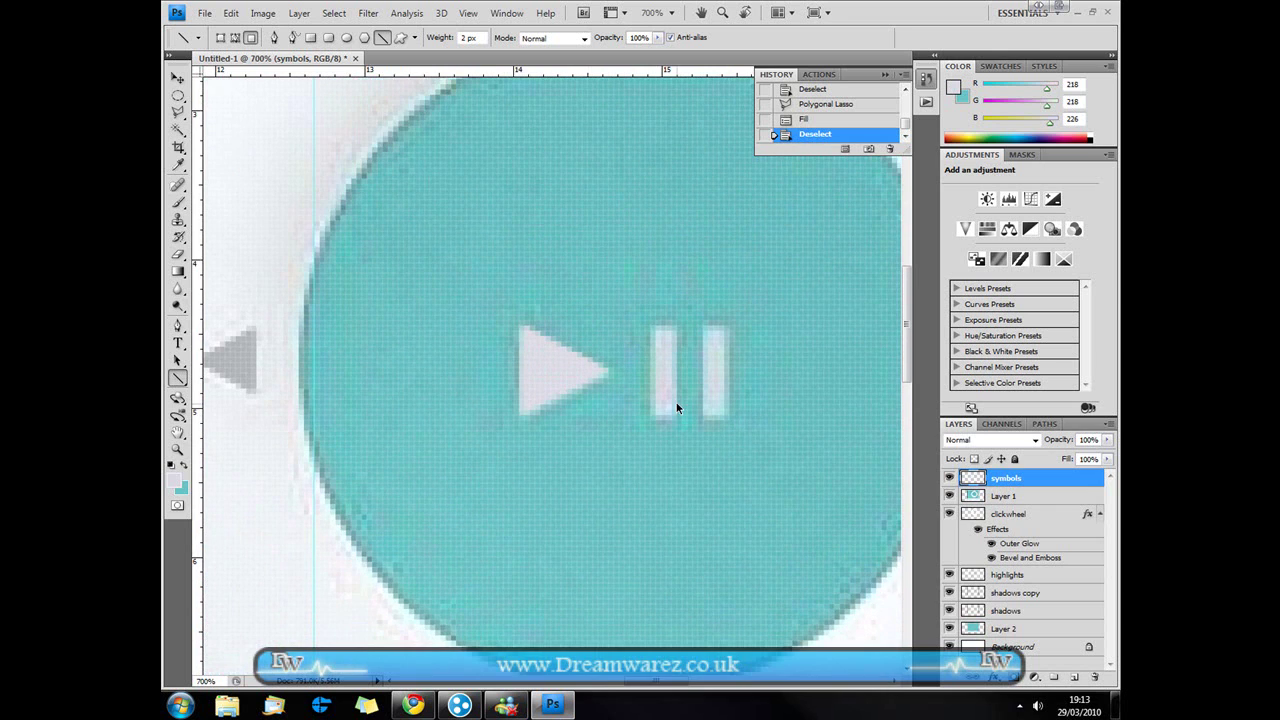